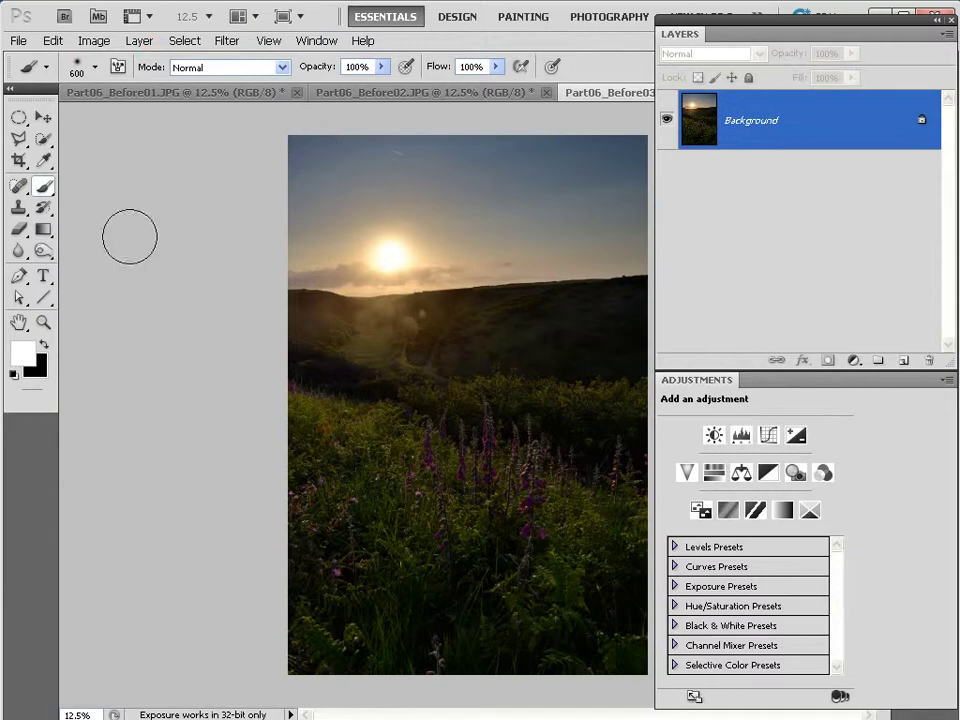
Compare the Before01, Before02 and Before03 exposures, ending on the brighter Part06_Before02.JPG
key(ctrl+Tab)
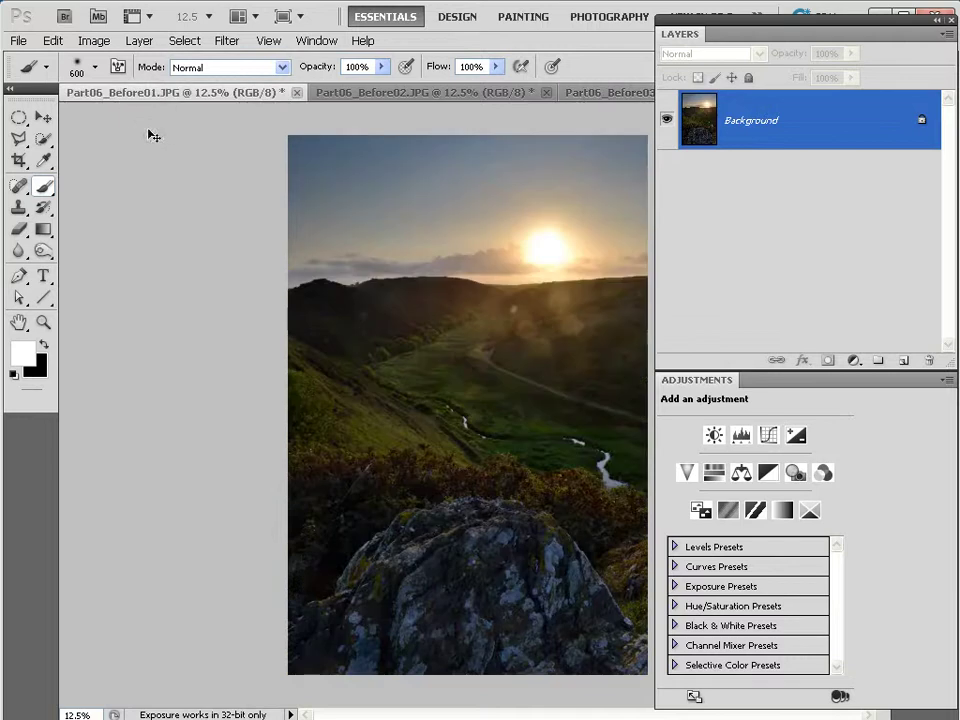
key(ctrl+Tab)
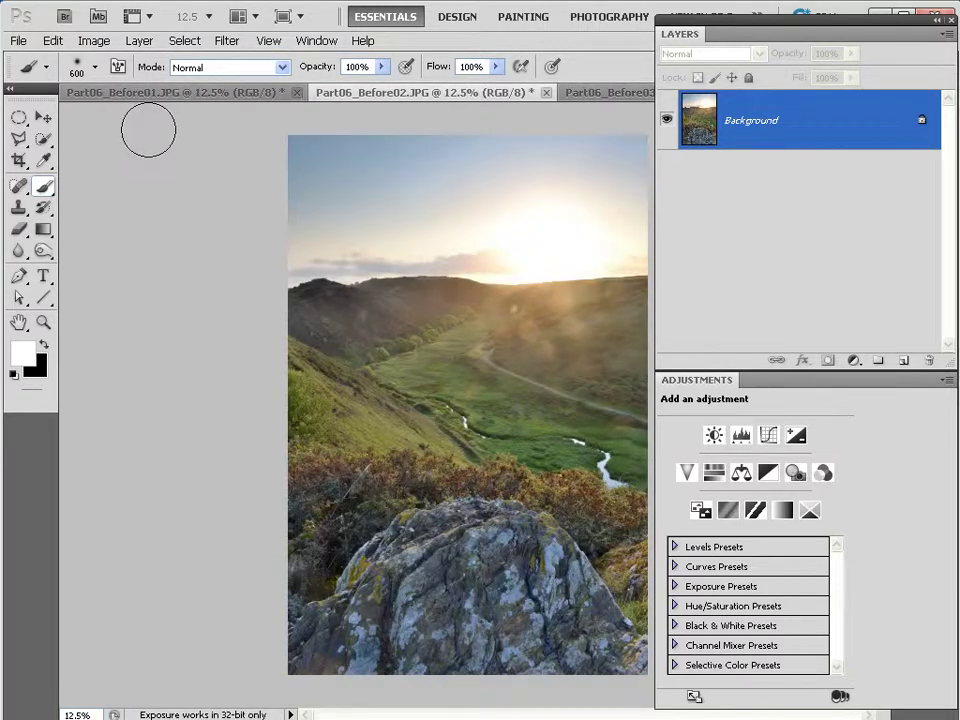
key(ctrl+Tab)
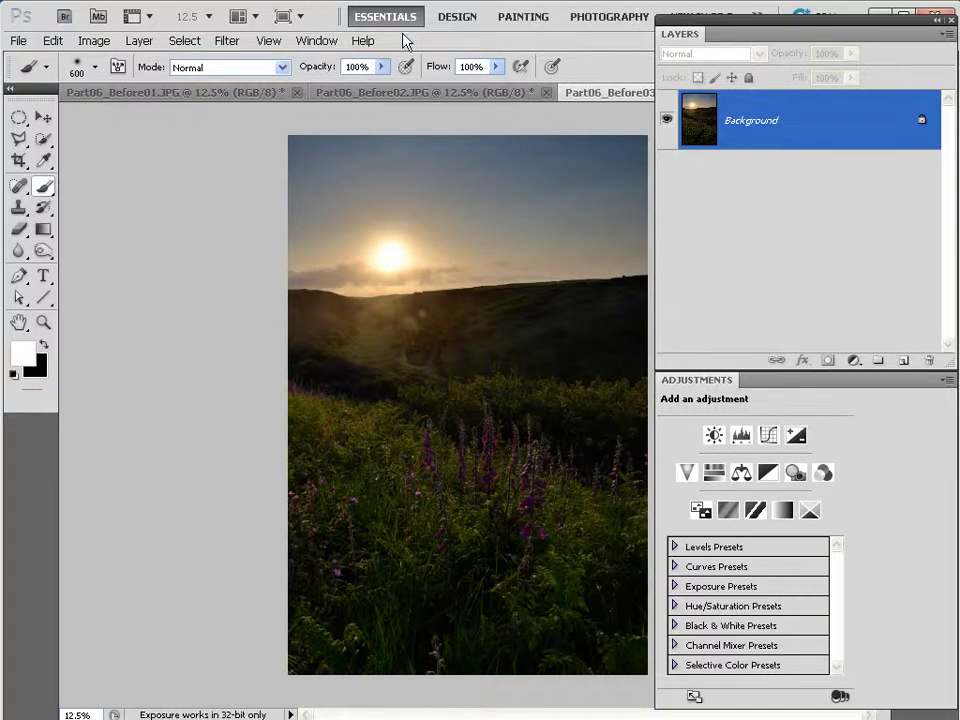
click(306, 44)
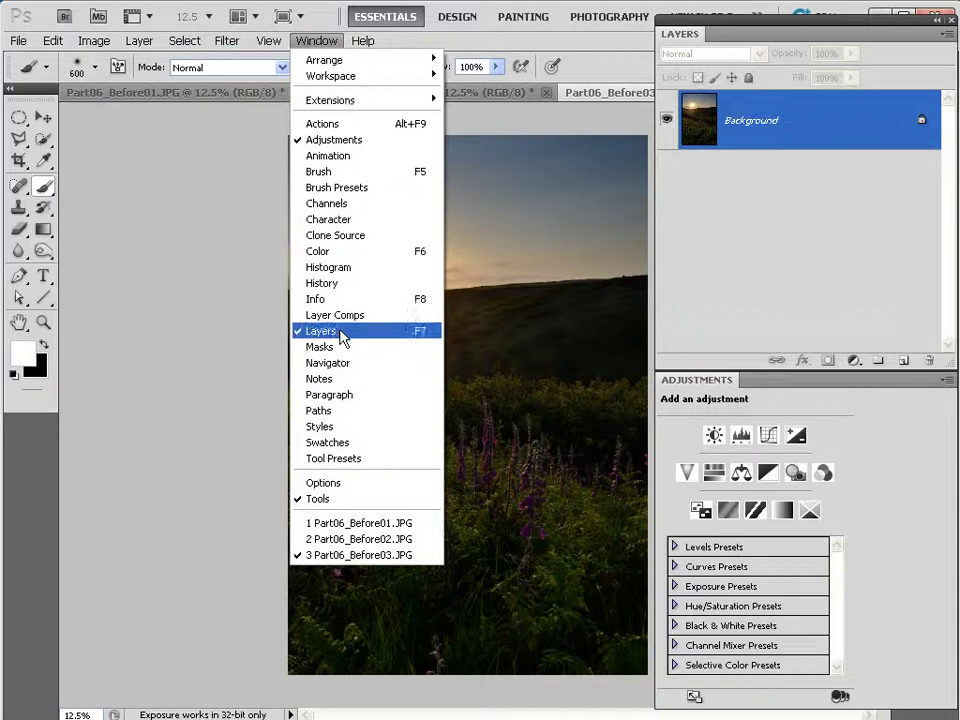
click(317, 24)
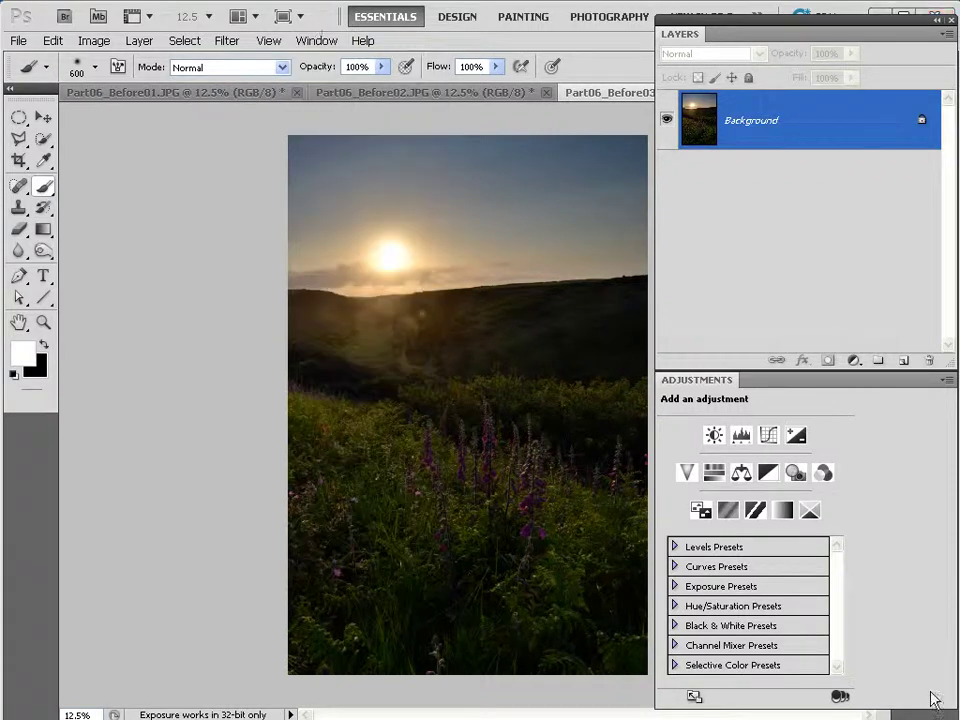
key(ctrl+Tab)
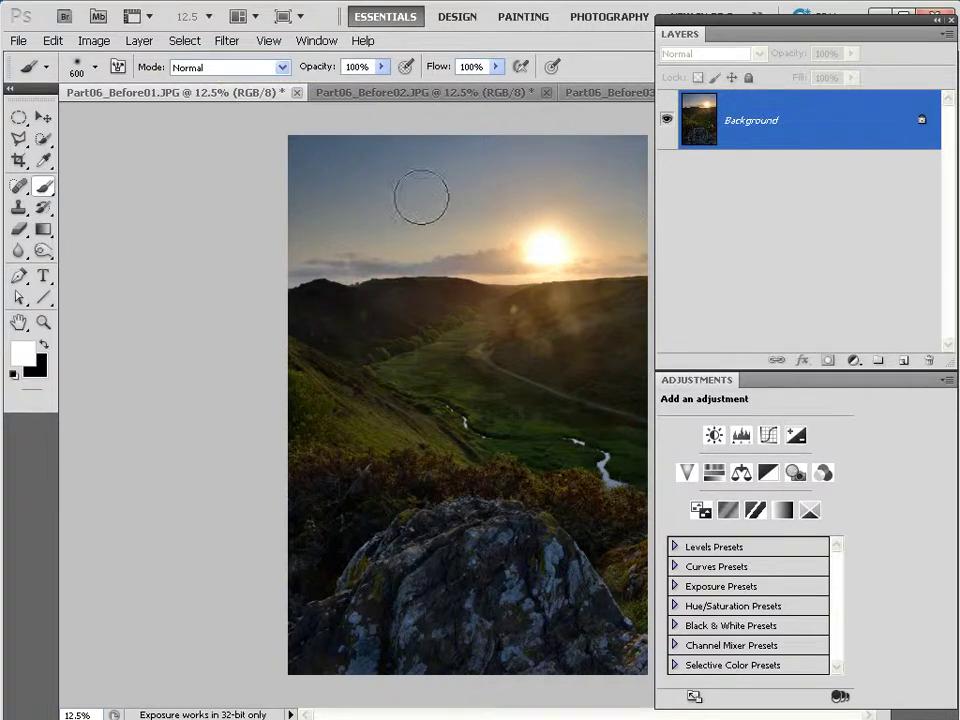
key(ctrl+Tab)
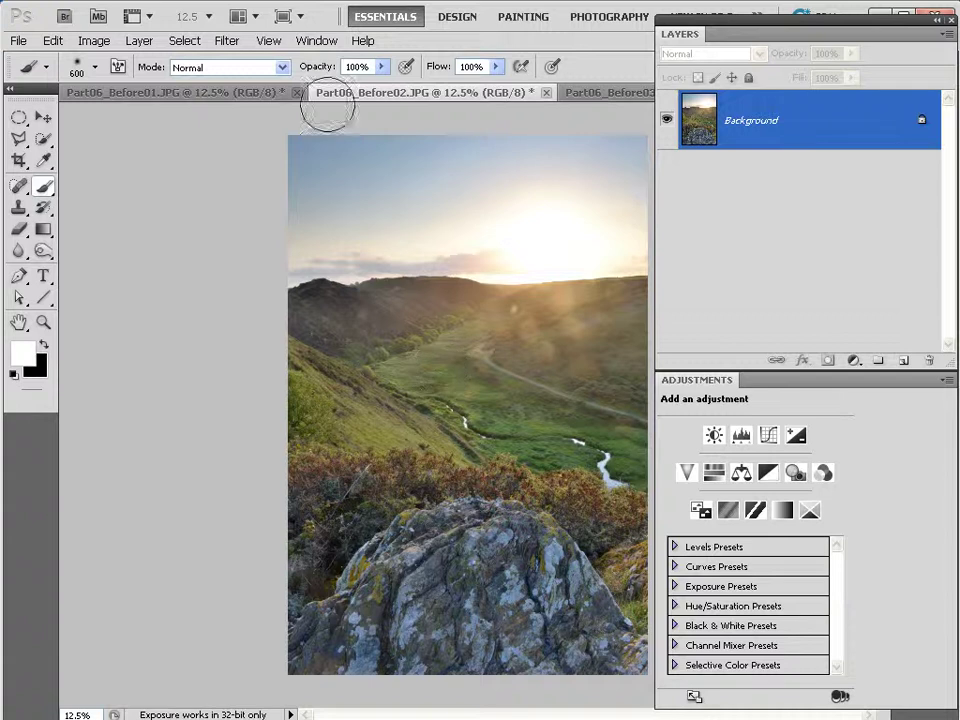
Copy all of Part06_Before02 and paste it into Part06_Before01.JPG as Layer 1
click(184, 40)
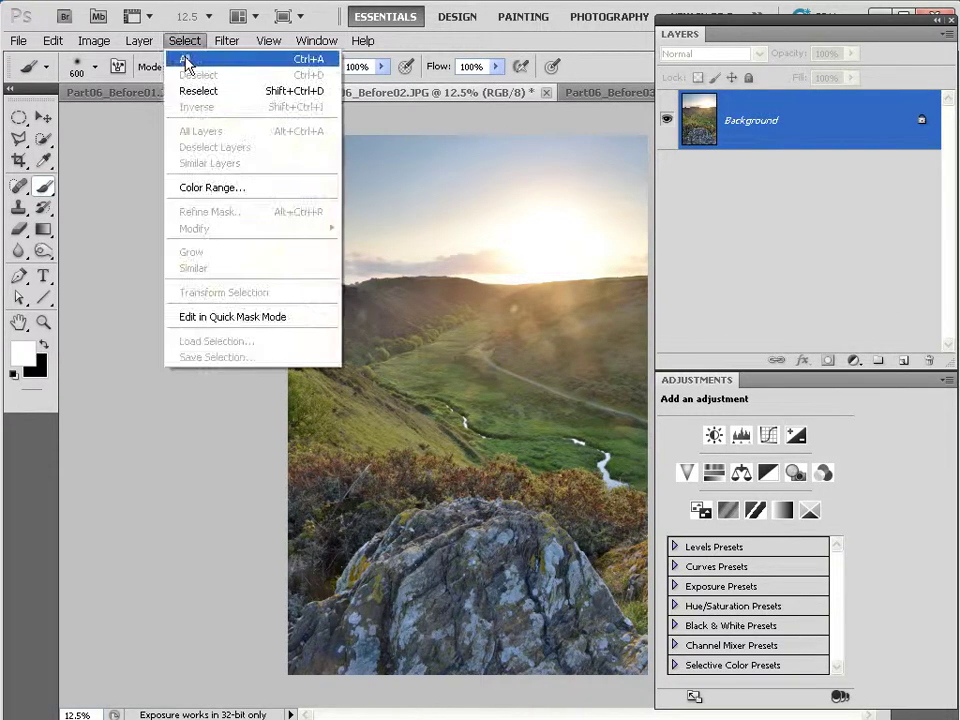
click(186, 62)
click(52, 40)
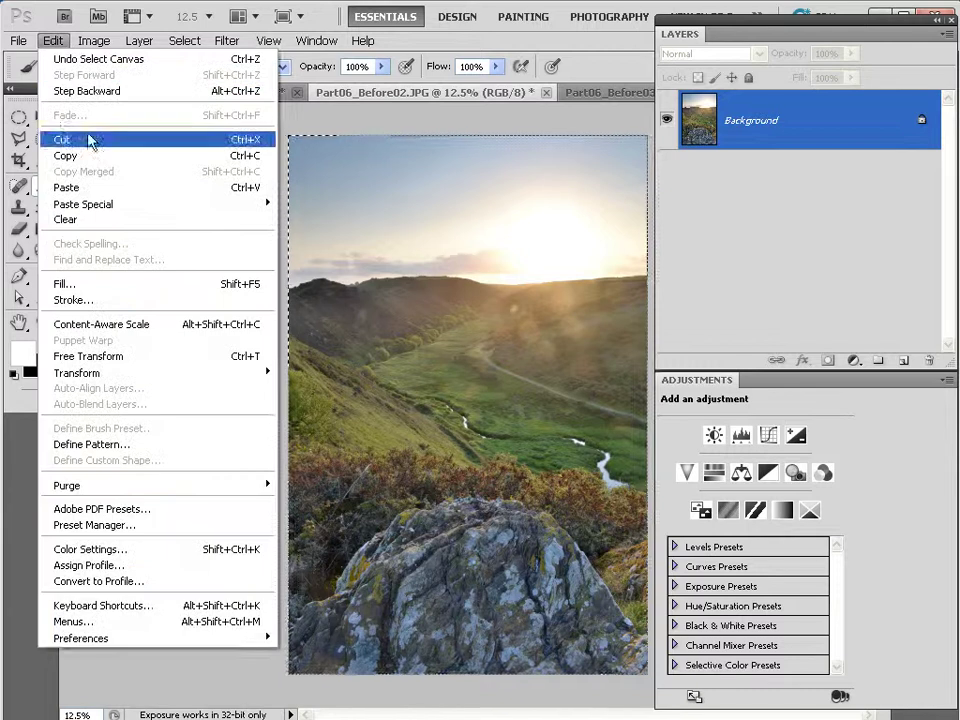
click(88, 155)
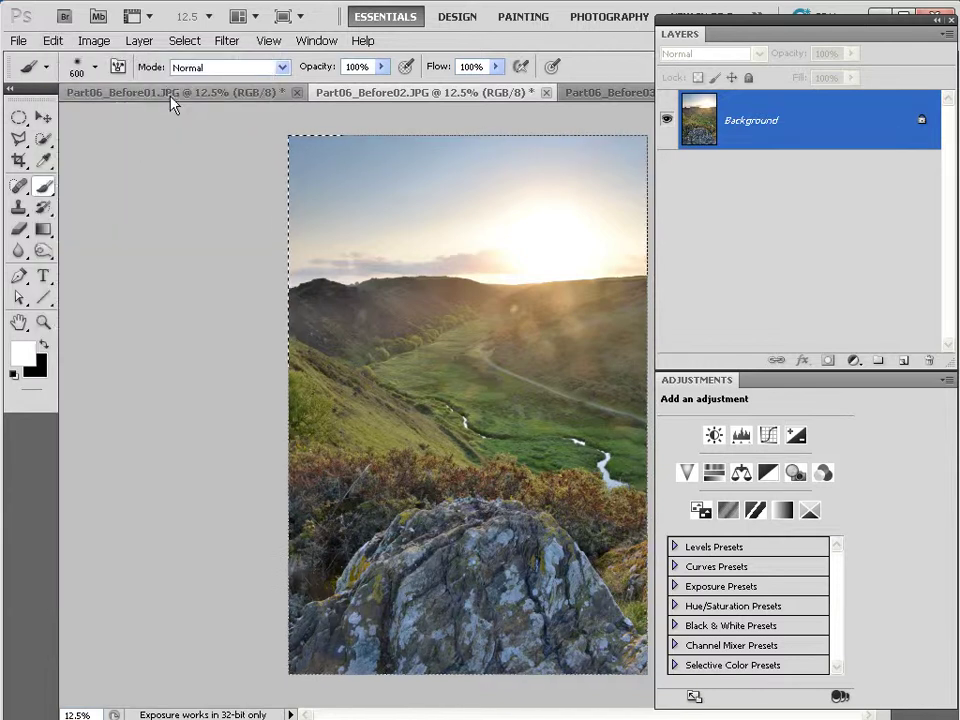
click(171, 98)
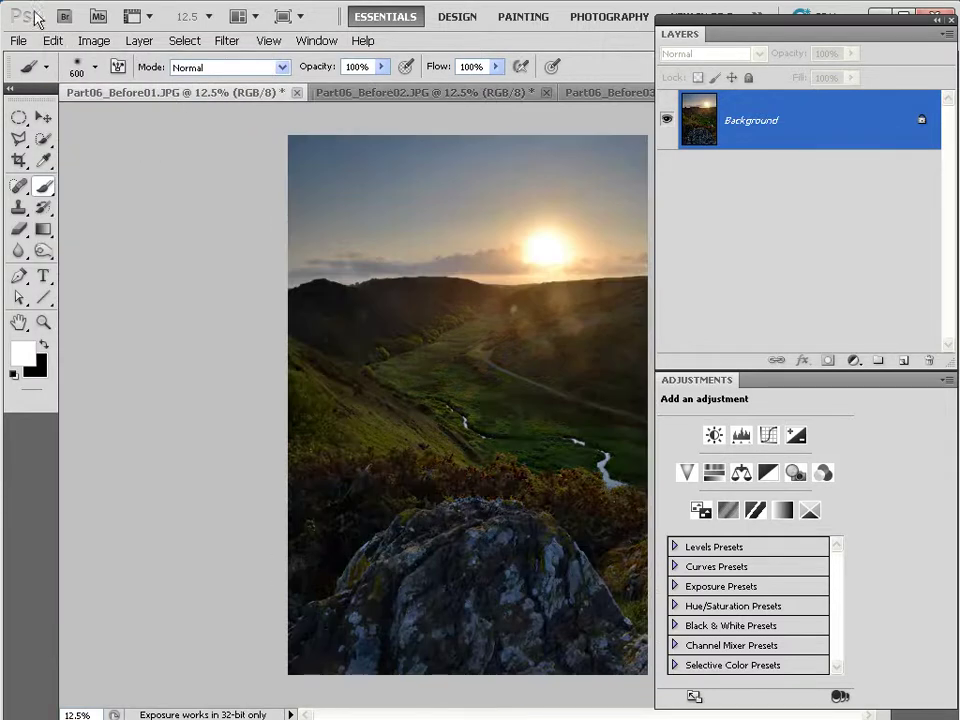
click(50, 42)
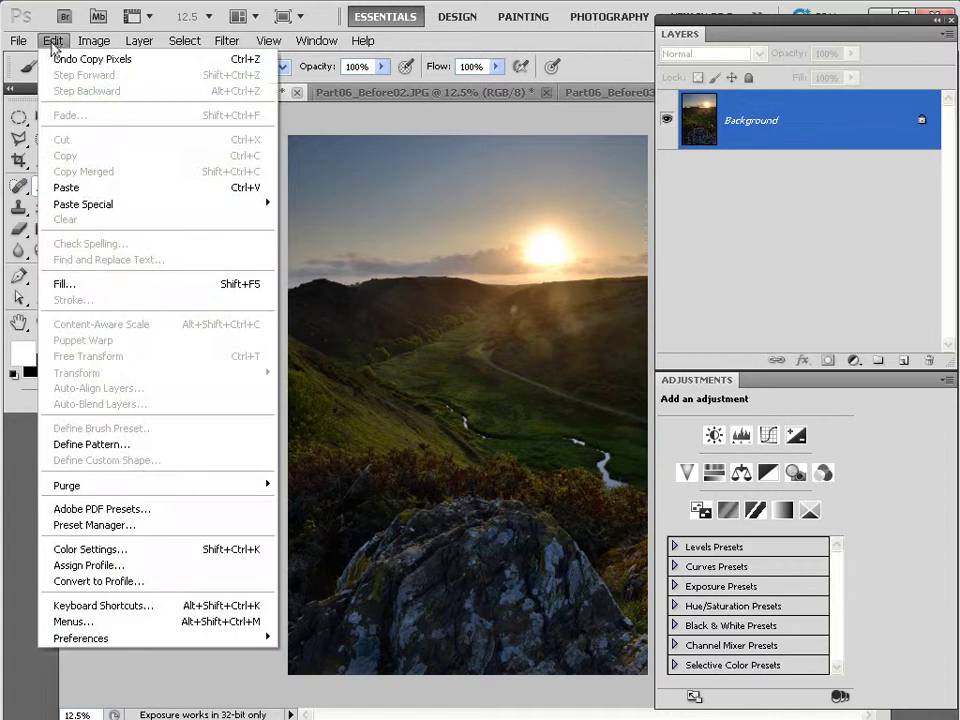
click(91, 188)
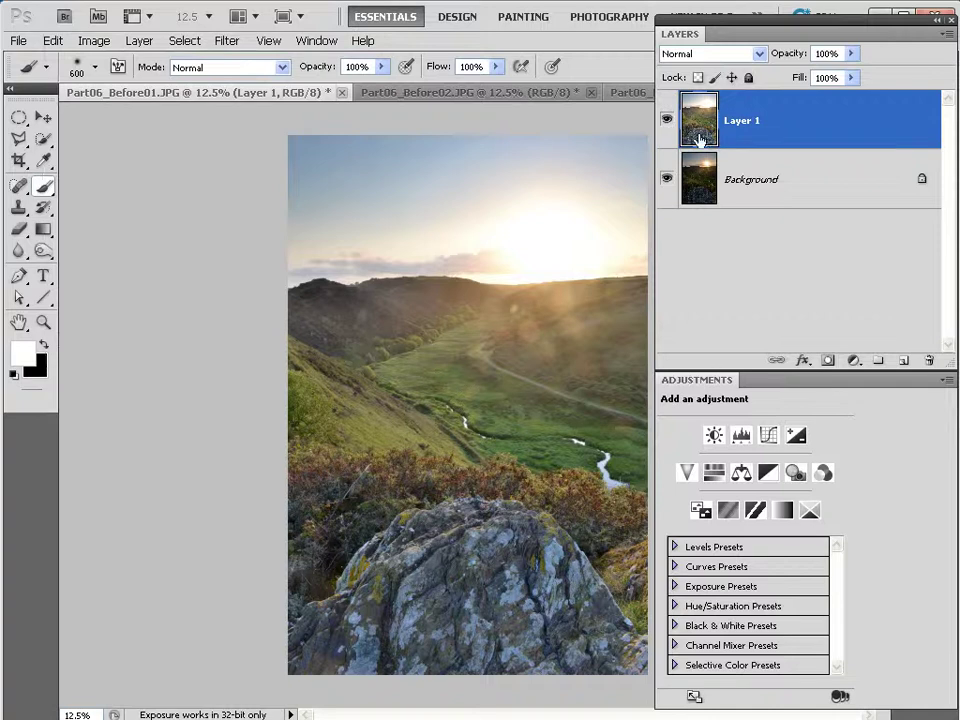
Compare Layer 1 against the Background, then add a white layer mask to Layer 1
click(664, 120)
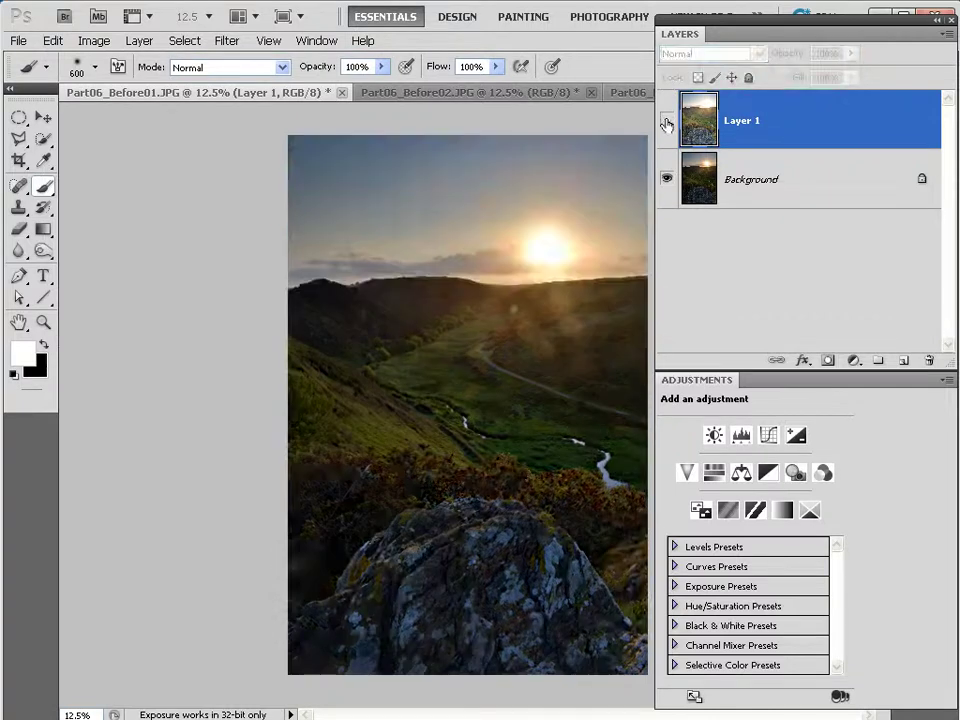
click(666, 121)
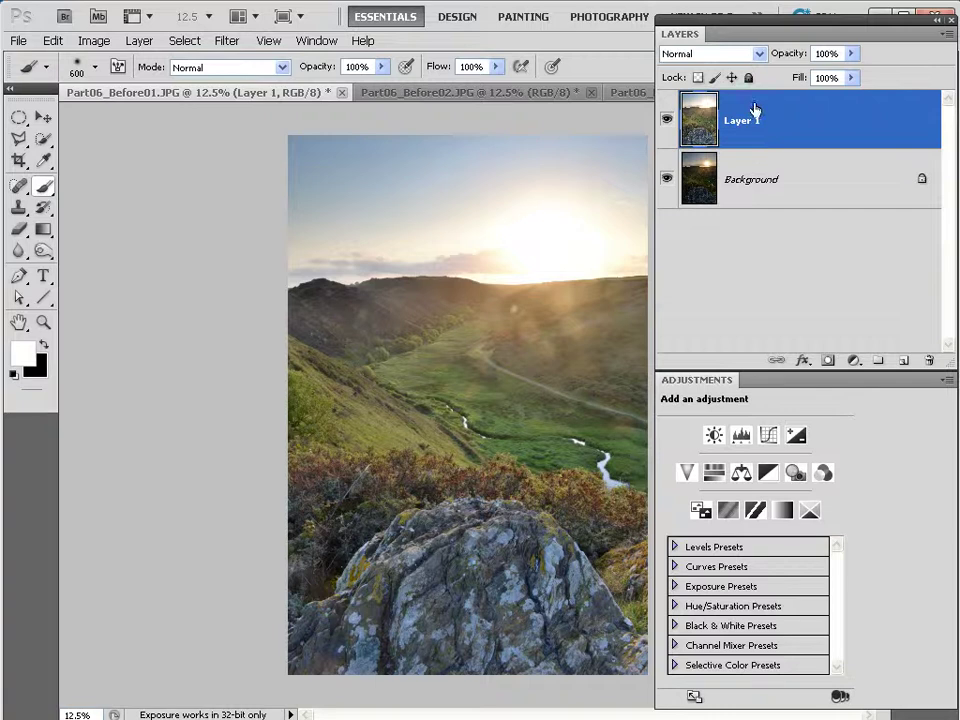
click(828, 362)
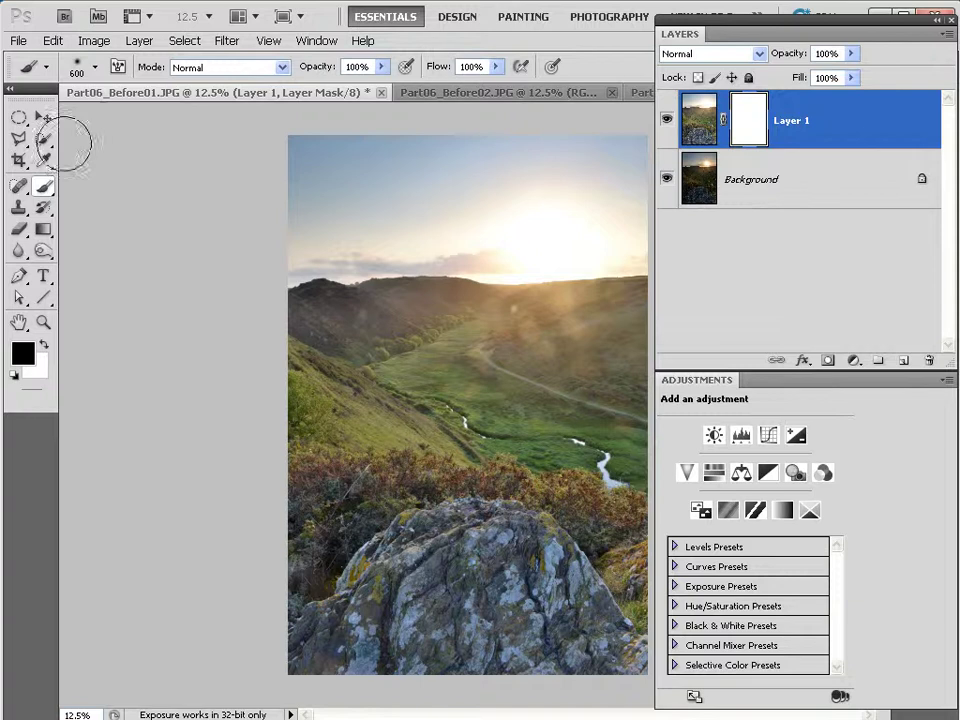
With a 600 px, 0%-hardness brush, paint black across the sky on Layer 1's mask
click(78, 67)
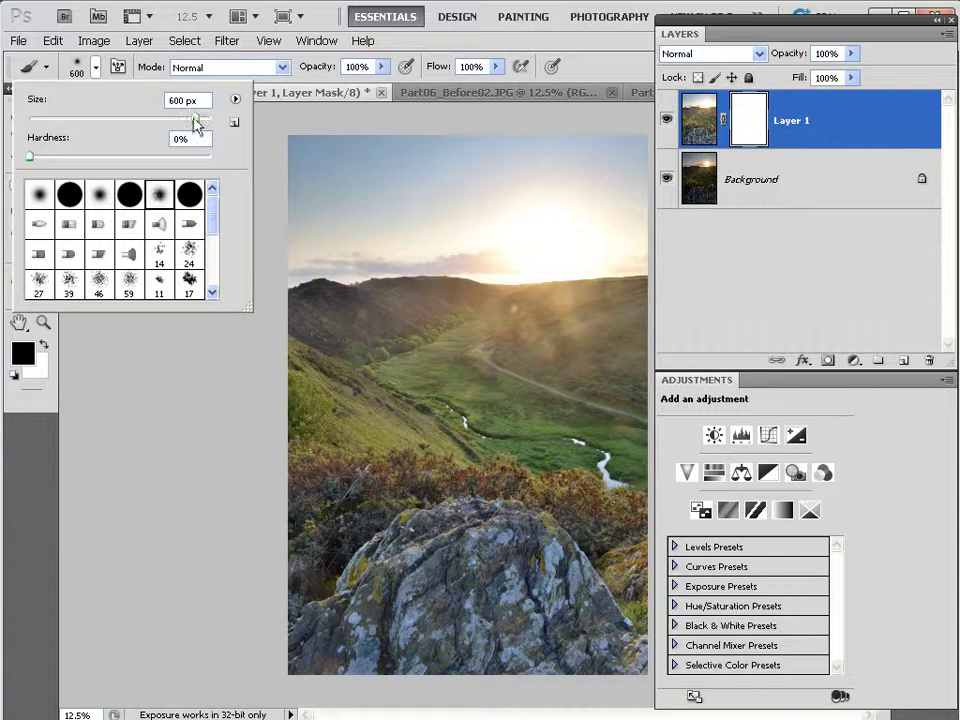
click(305, 83)
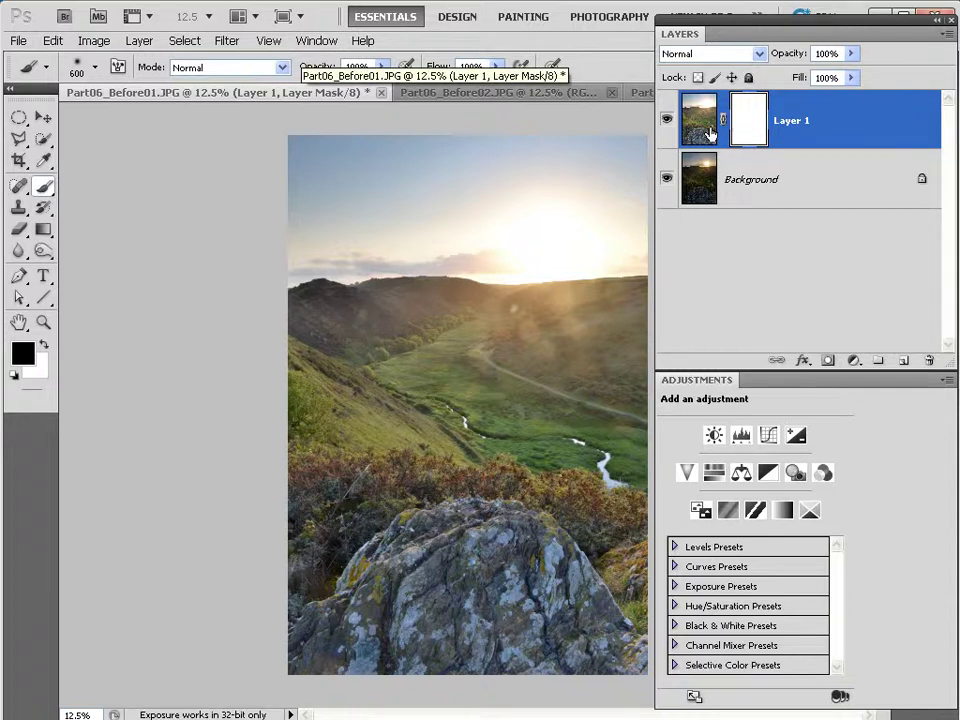
mouse_move(317, 176)
mouse_down()
mouse_move(313, 150)
mouse_move(528, 156)
mouse_up()
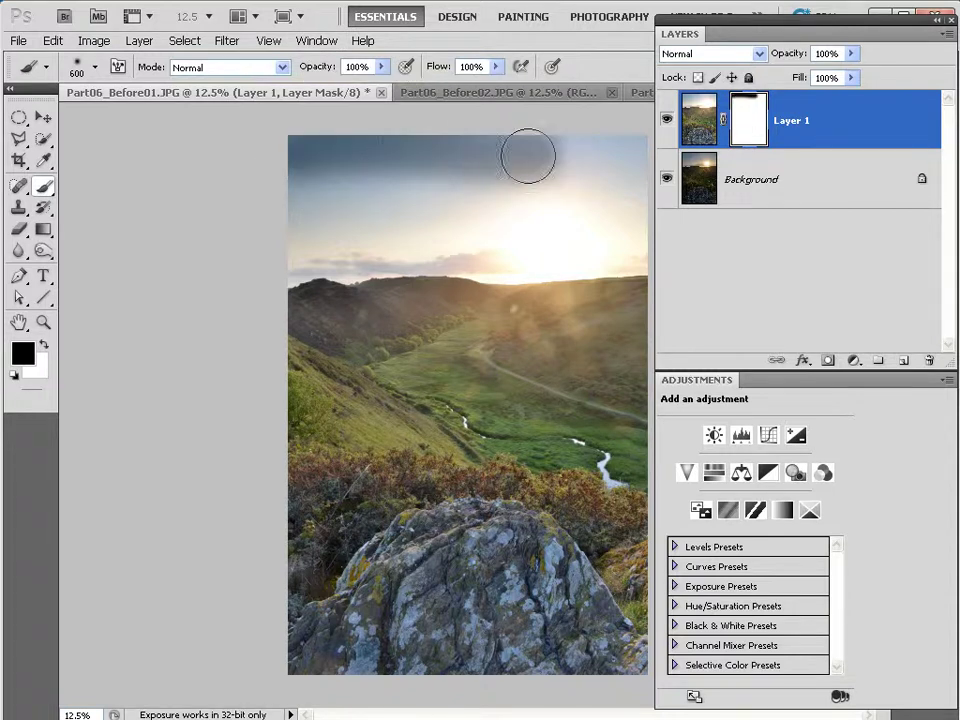
drag(399, 154, 648, 157)
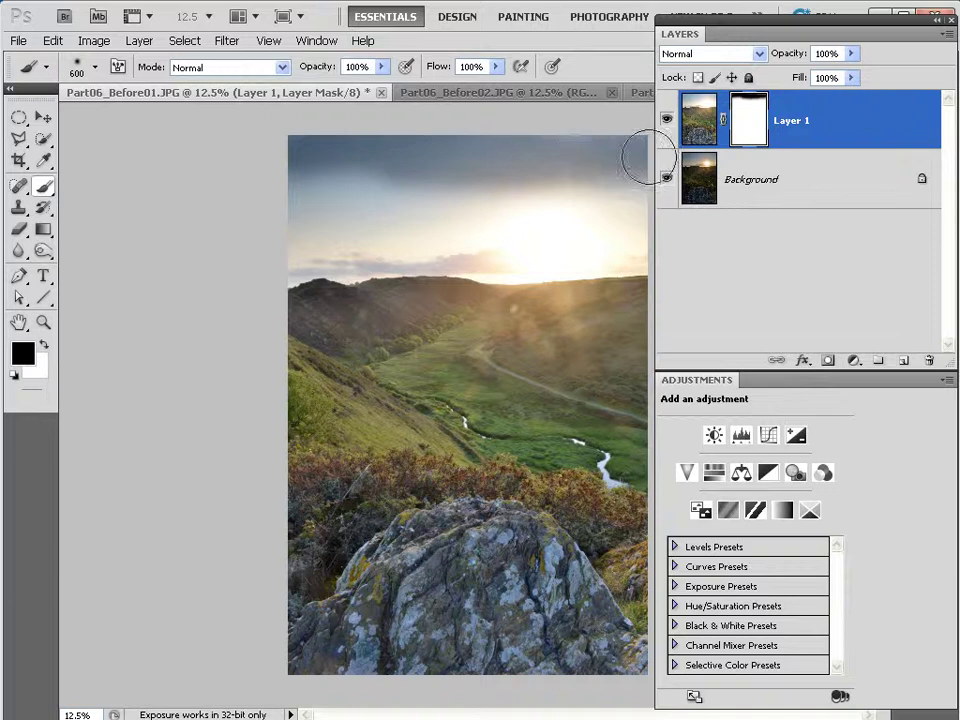
mouse_move(311, 189)
mouse_down()
mouse_move(429, 201)
mouse_move(482, 193)
mouse_up()
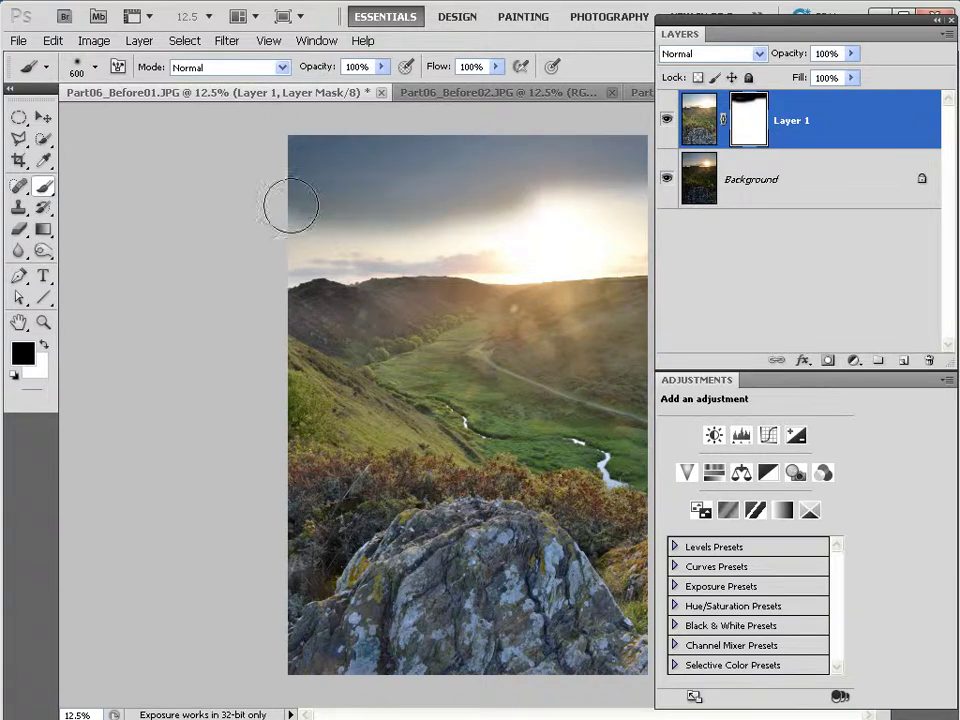
mouse_move(291, 205)
mouse_down()
mouse_move(342, 220)
mouse_move(308, 216)
mouse_move(331, 243)
mouse_move(282, 260)
mouse_move(505, 243)
mouse_move(544, 215)
mouse_move(530, 213)
mouse_move(540, 206)
mouse_move(606, 197)
mouse_move(614, 185)
mouse_move(632, 256)
mouse_move(526, 254)
mouse_move(574, 252)
mouse_move(502, 265)
mouse_move(356, 256)
mouse_move(299, 266)
mouse_move(475, 254)
mouse_move(578, 268)
mouse_move(641, 245)
mouse_move(546, 302)
mouse_move(505, 305)
mouse_move(518, 343)
mouse_move(577, 336)
mouse_move(556, 346)
mouse_move(494, 309)
mouse_move(446, 330)
mouse_up()
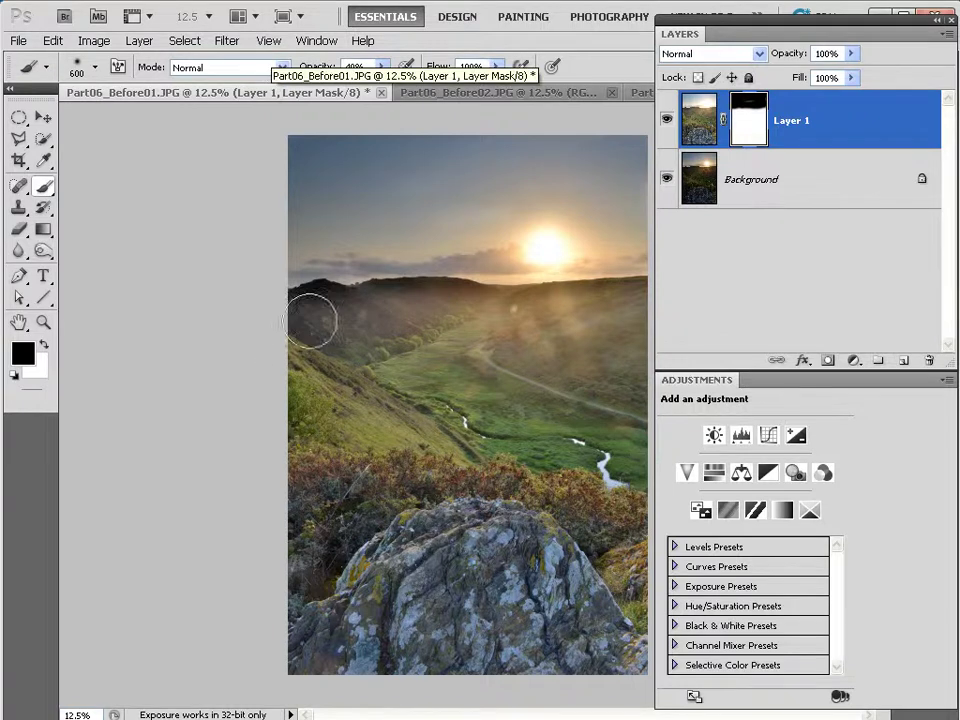
Paint black at 40% brush opacity over the hillside haze on Layer 1's mask
mouse_move(393, 320)
mouse_down()
mouse_move(629, 318)
mouse_move(601, 330)
mouse_move(350, 331)
mouse_move(327, 336)
mouse_move(319, 356)
mouse_move(610, 367)
mouse_move(291, 372)
mouse_move(417, 414)
mouse_move(628, 407)
mouse_move(608, 417)
mouse_move(301, 417)
mouse_move(531, 445)
mouse_move(633, 470)
mouse_up()
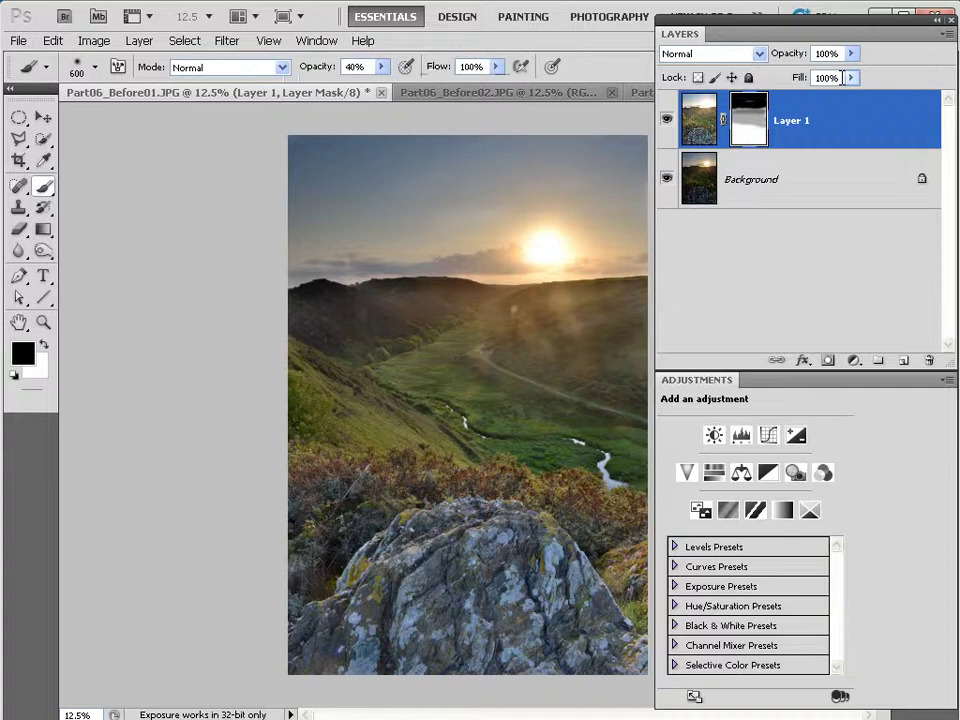
Darken a light streak in Layer 1's mask, then check the blend by toggling the Background off and on
alt+click(755, 120)
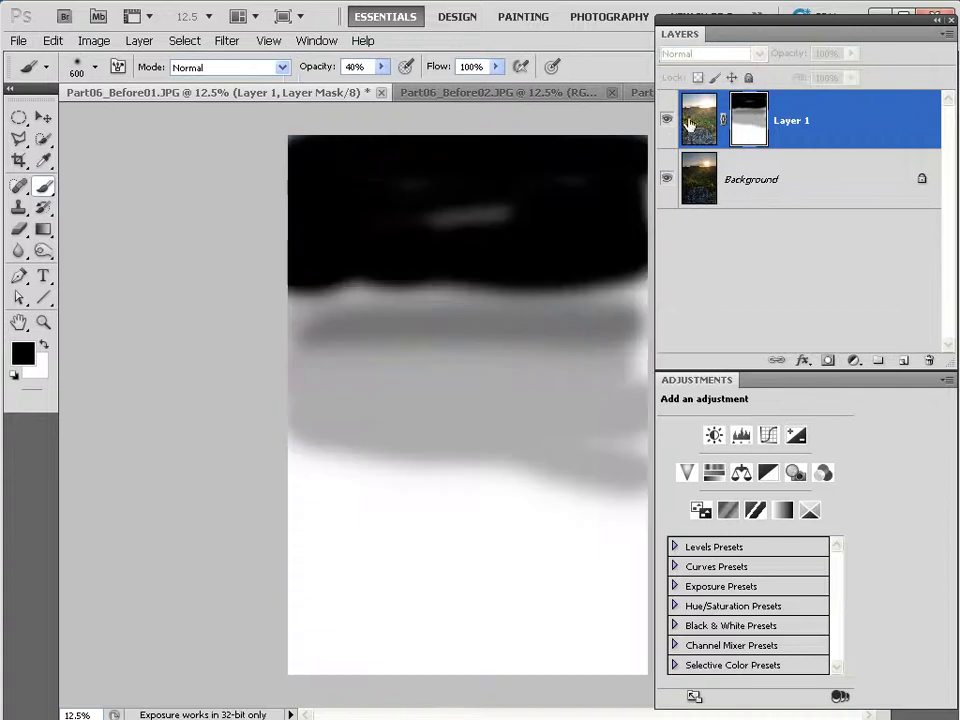
mouse_move(365, 162)
mouse_down()
mouse_move(499, 184)
mouse_move(476, 186)
mouse_up()
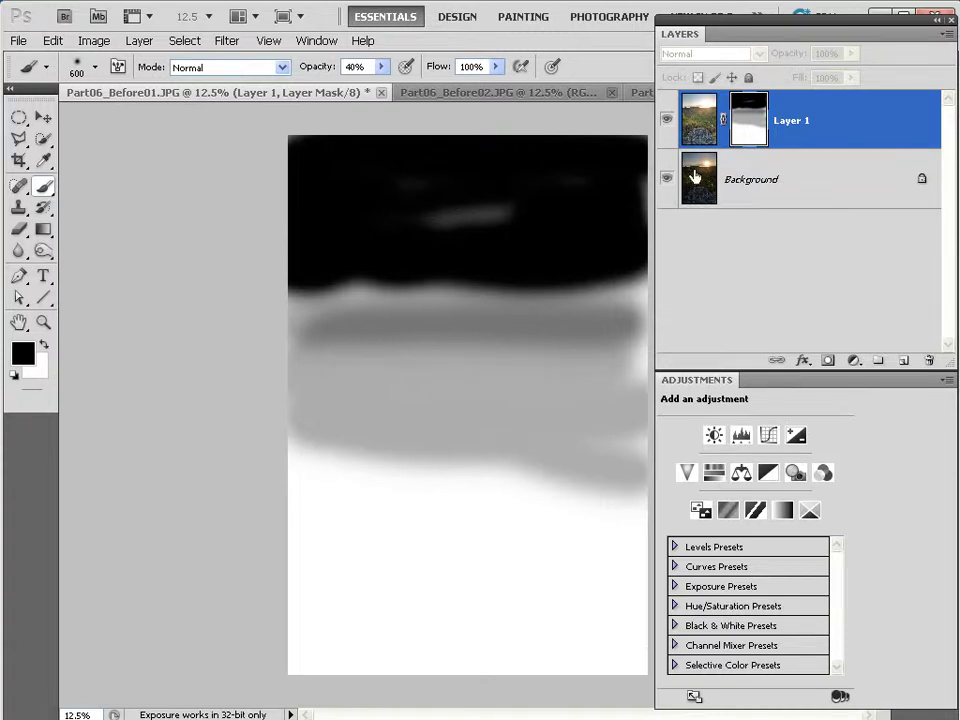
key(x)
click(698, 122)
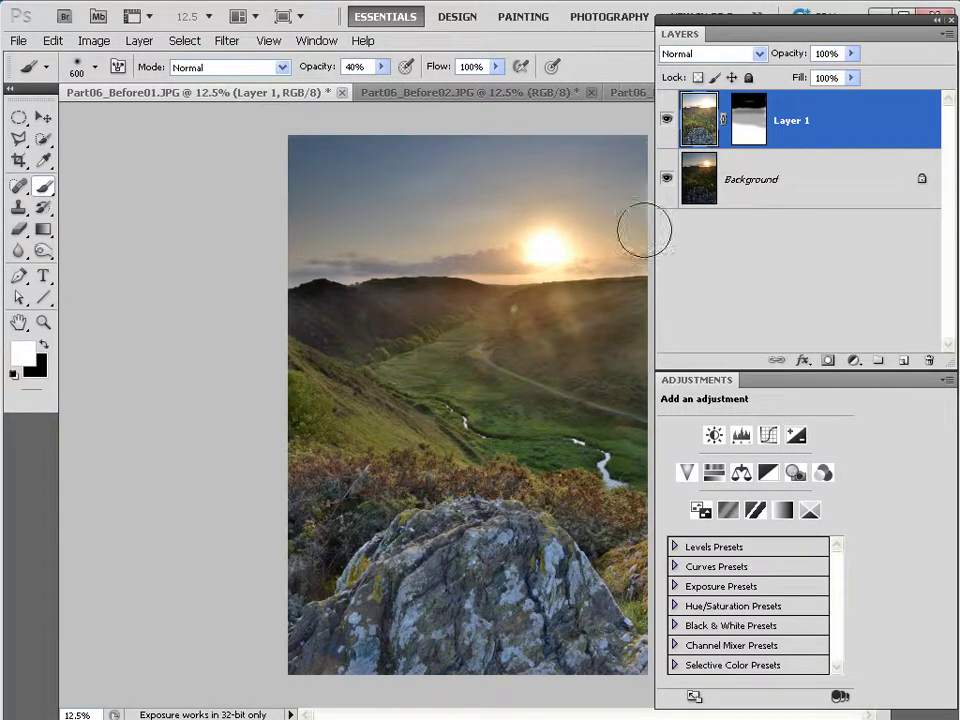
click(667, 180)
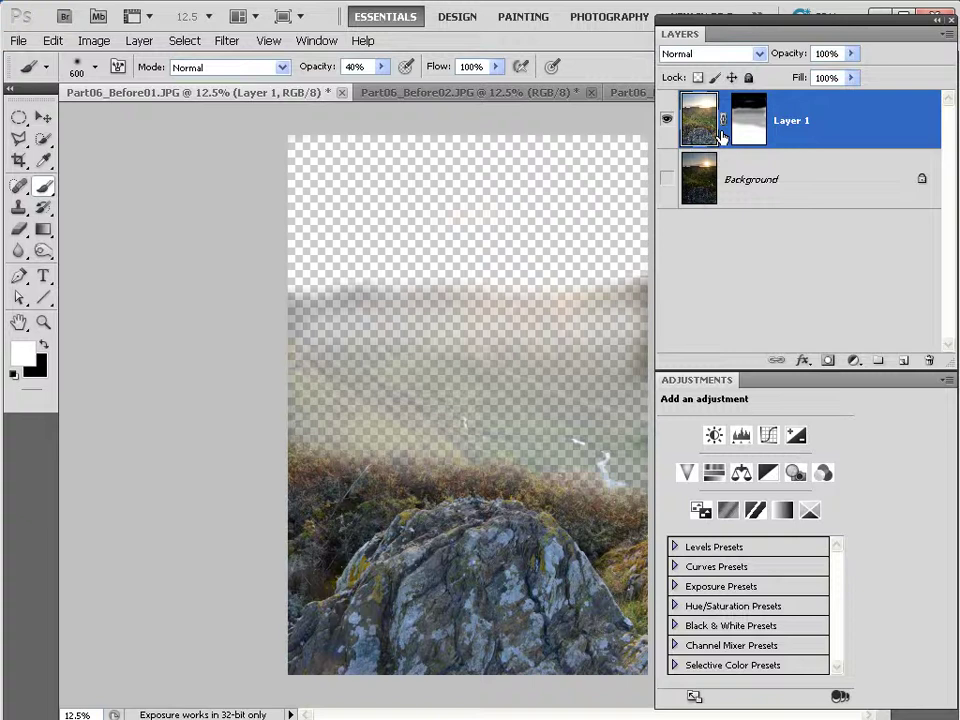
click(708, 128)
click(667, 180)
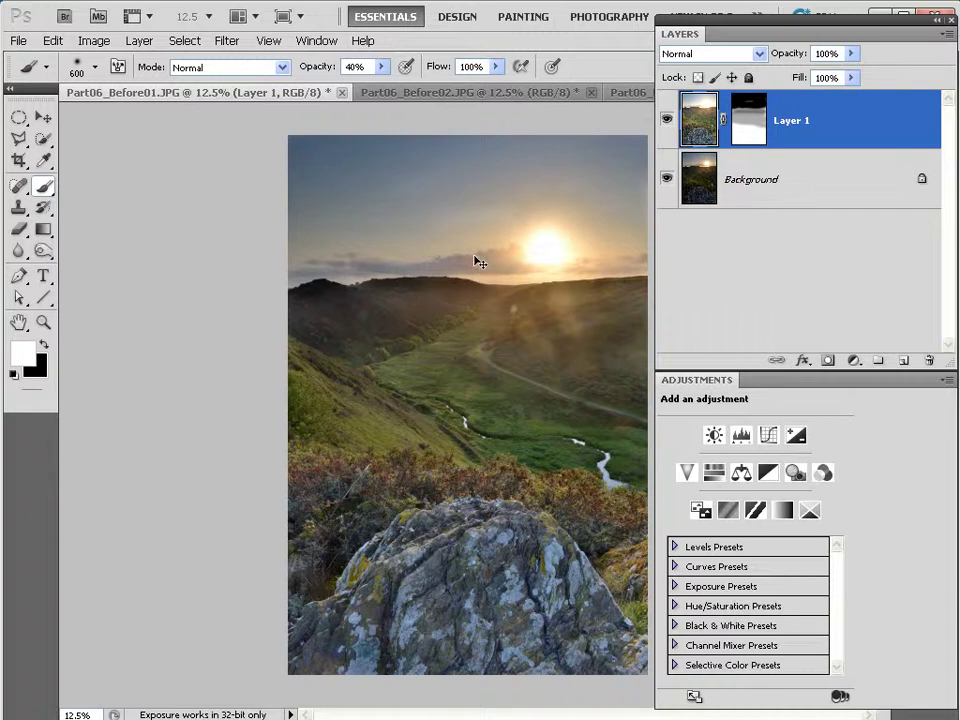
Copy the whole foxglove image (Part06_Before03) and paste it into Part06_Before01.JPG as Layer 2
key(ctrl+Tab)
key(ctrl+Tab)
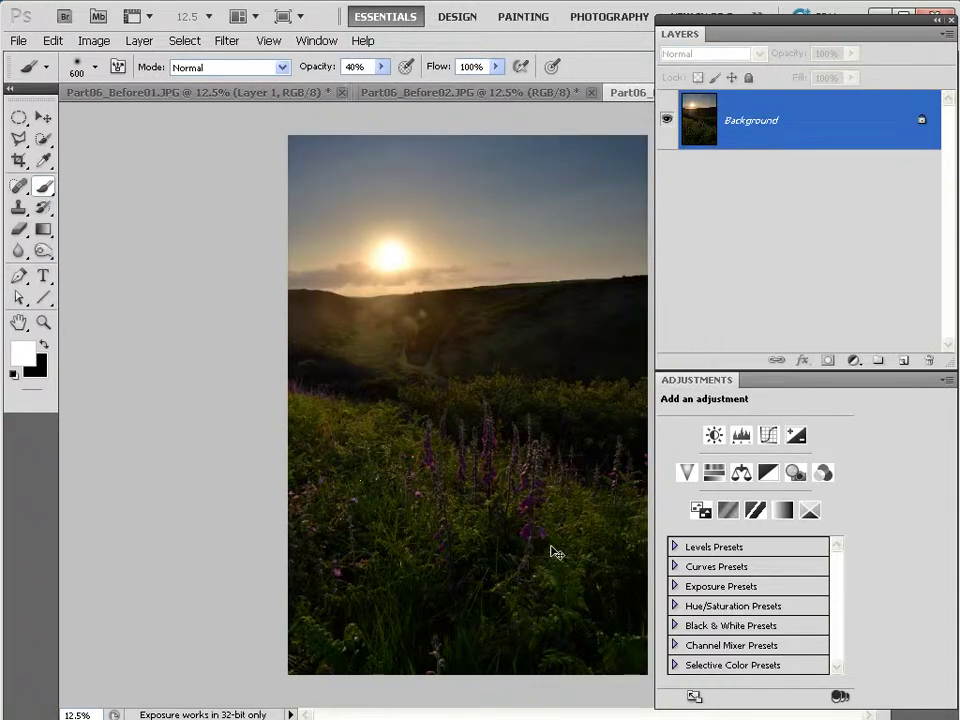
click(187, 42)
click(189, 62)
click(52, 40)
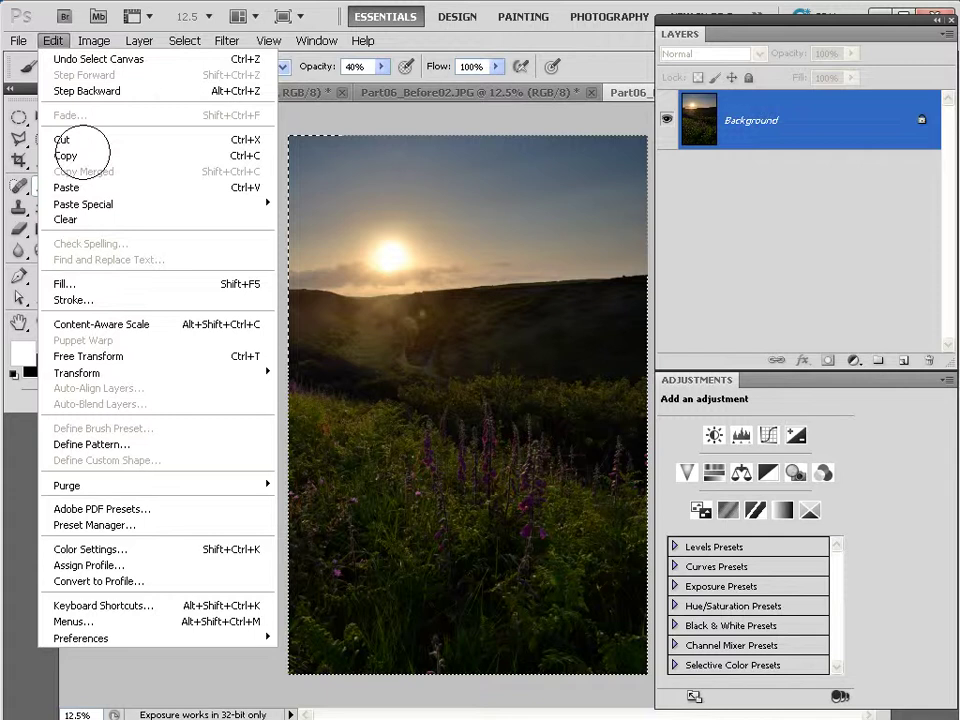
click(86, 157)
key(ctrl+Tab)
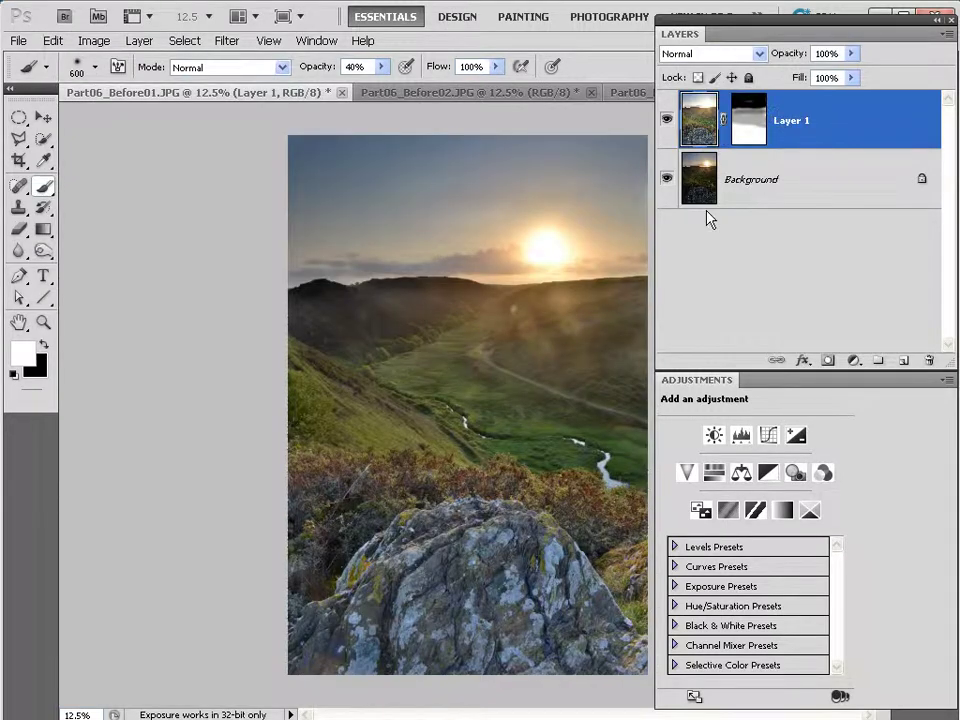
key(ctrl+v)
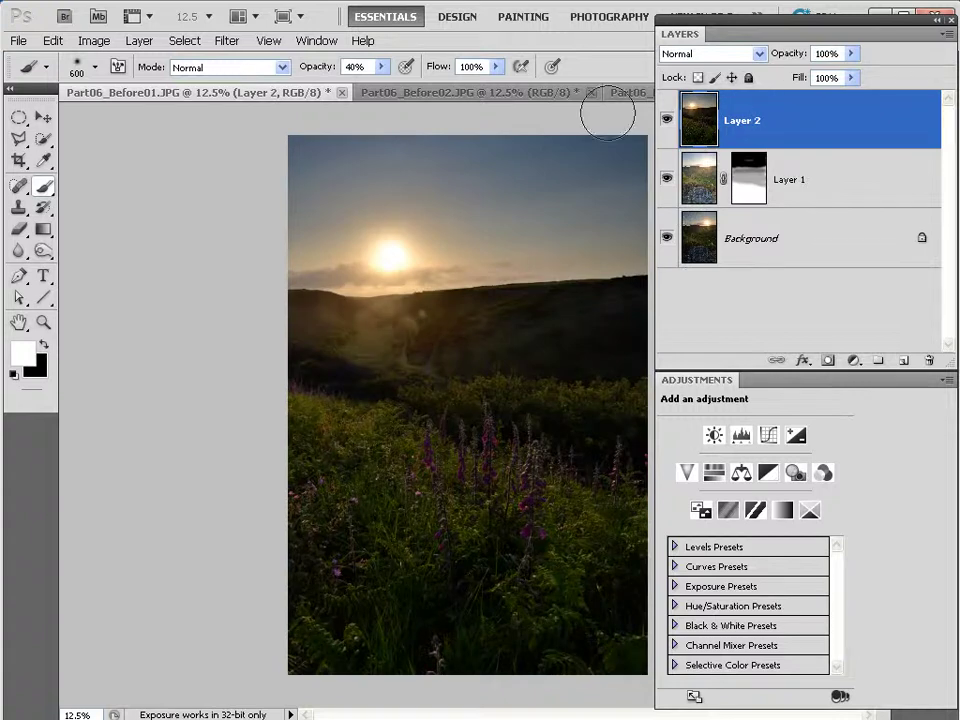
Move Layer 2 down to line up its horizon at 62% opacity, then restore 100% opacity
click(42, 118)
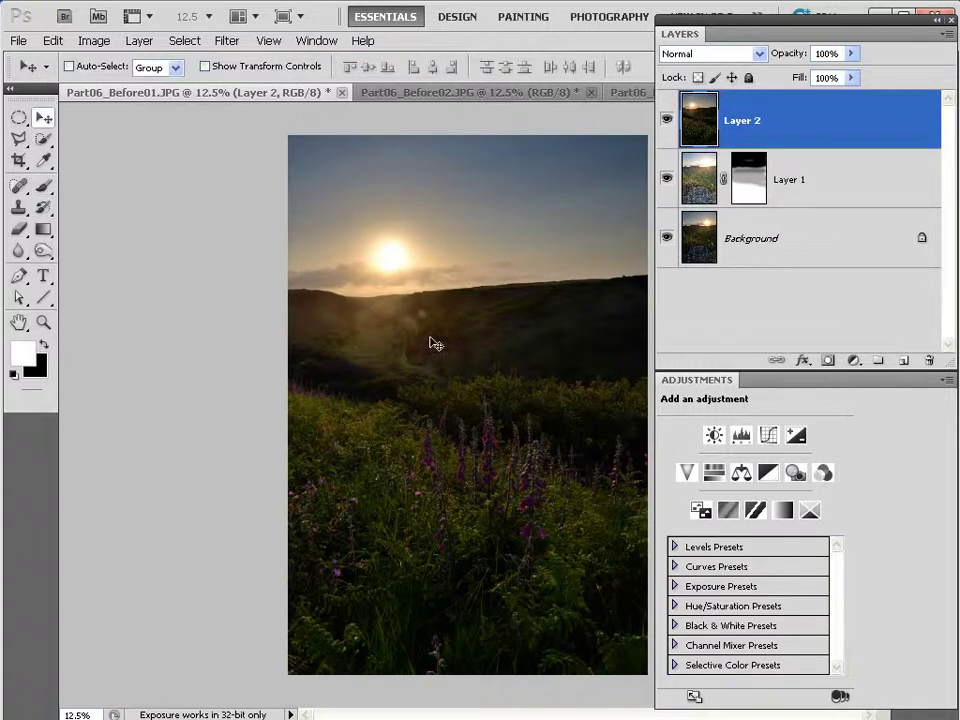
drag(449, 344, 441, 411)
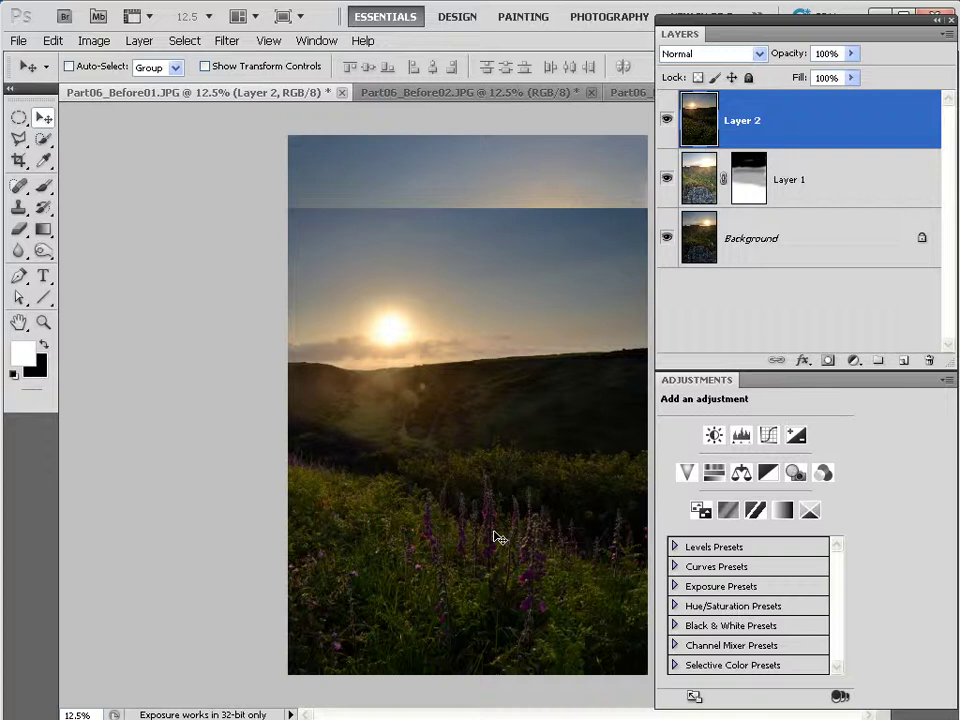
drag(493, 536, 452, 534)
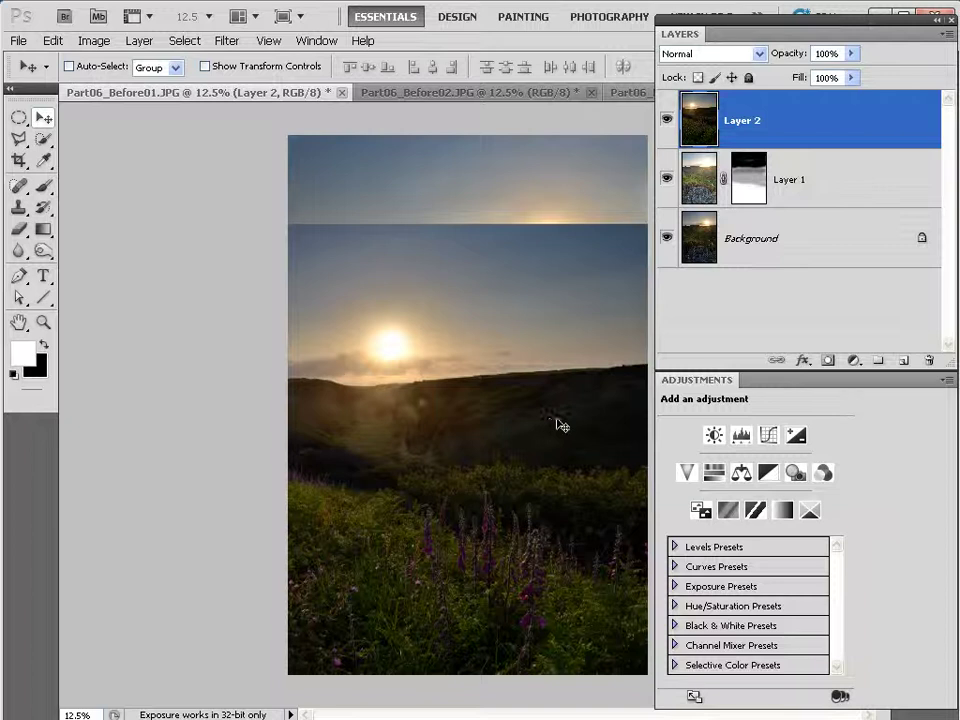
drag(791, 54, 757, 57)
scroll(565, 298, up, 1)
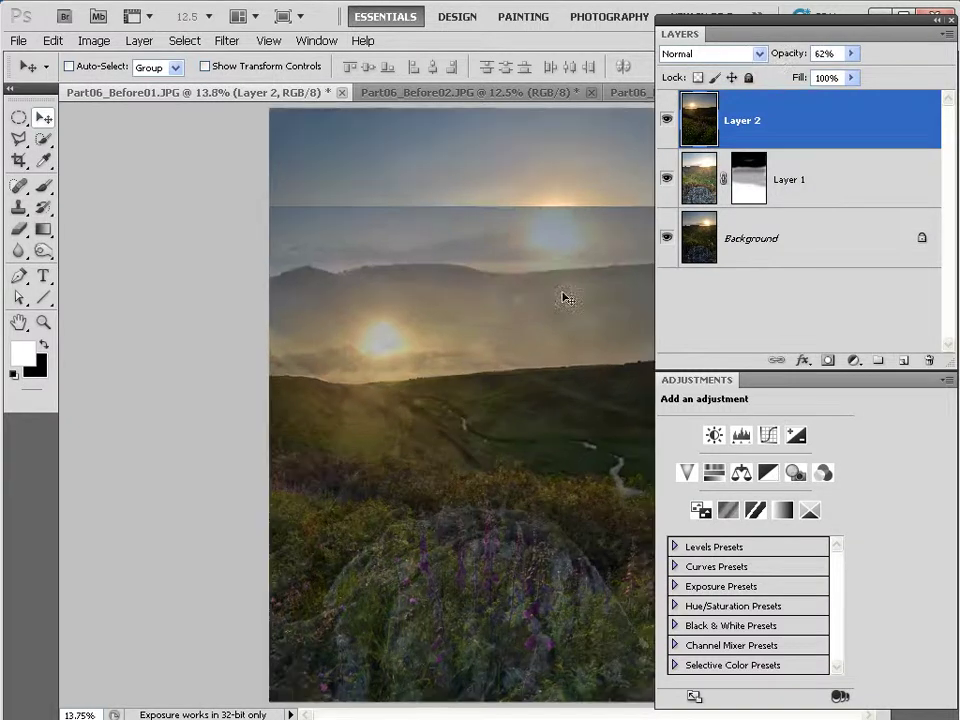
mouse_move(522, 350)
mouse_down()
mouse_move(521, 358)
mouse_move(528, 346)
mouse_up()
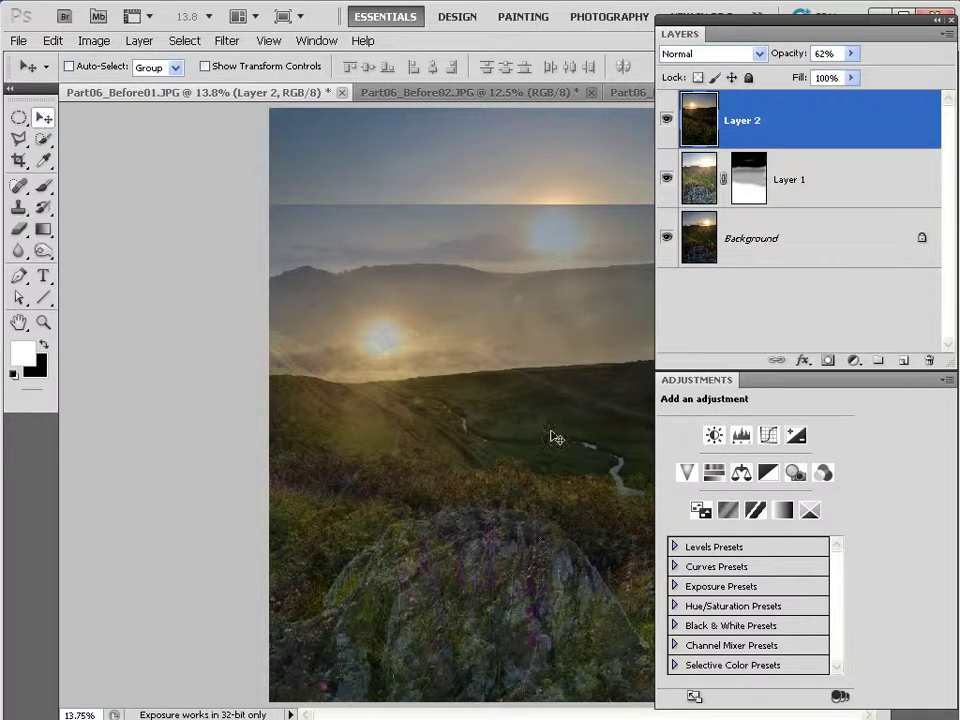
drag(557, 431, 552, 427)
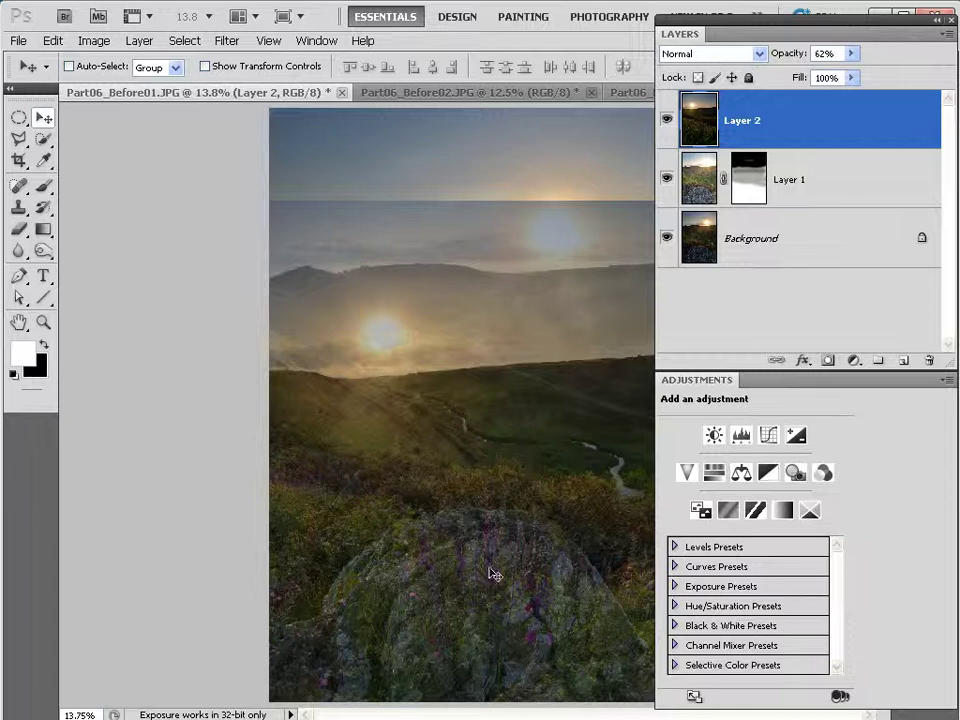
drag(787, 60, 847, 58)
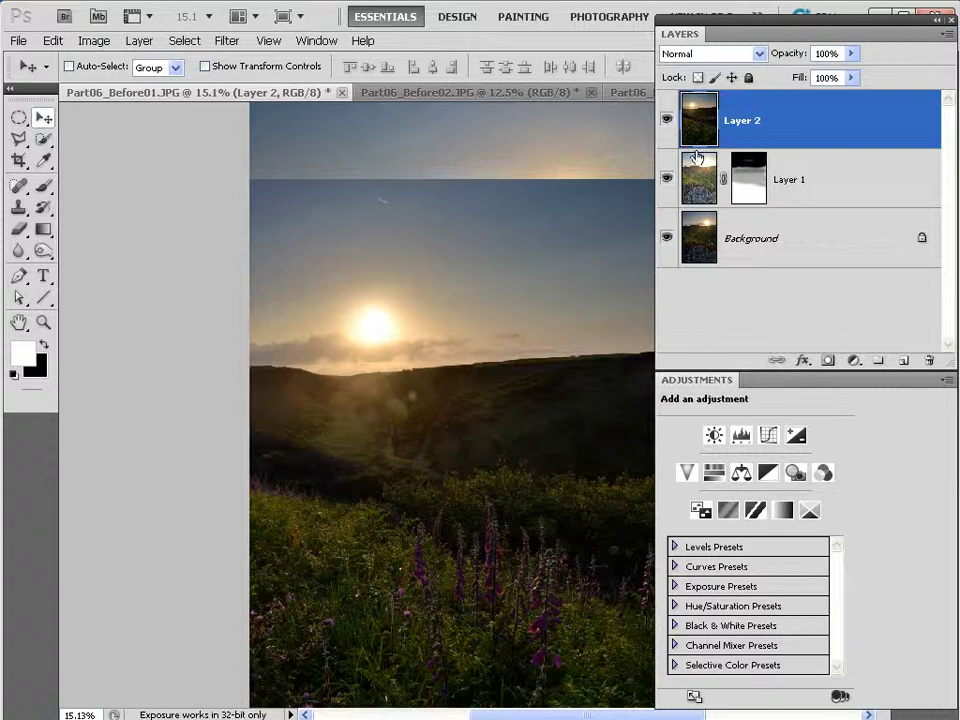
Add a mask to Layer 2 and paint its sky black at 100% brush opacity
click(825, 362)
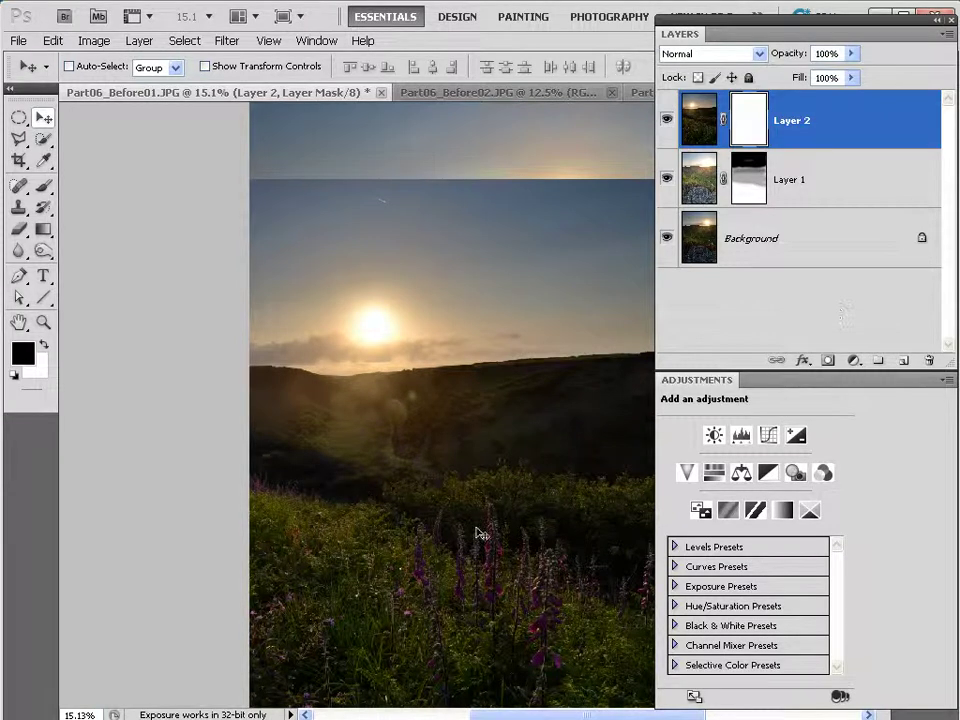
click(45, 189)
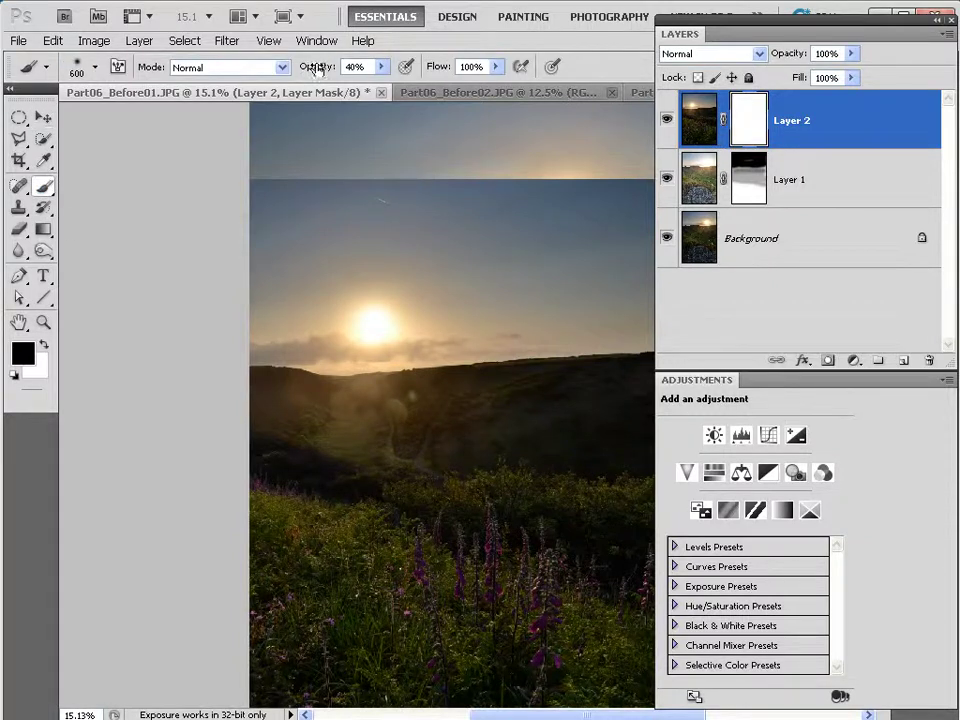
drag(315, 67, 375, 67)
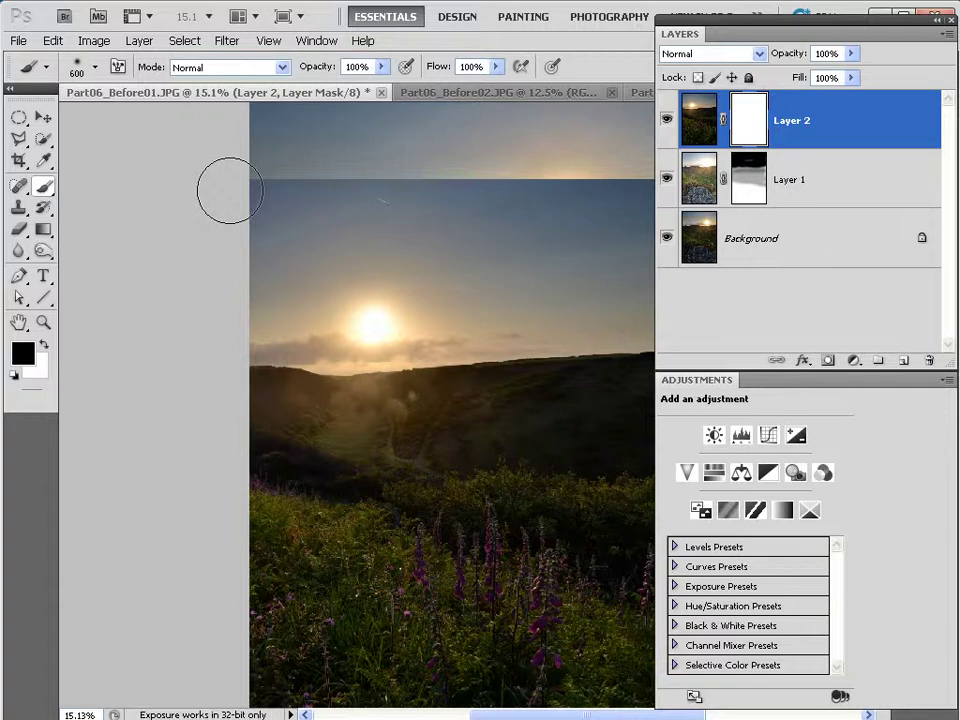
mouse_move(236, 191)
mouse_down()
mouse_move(320, 174)
mouse_move(561, 180)
mouse_move(581, 191)
mouse_move(355, 259)
mouse_move(274, 253)
mouse_move(388, 225)
mouse_move(300, 257)
mouse_move(318, 303)
mouse_move(510, 274)
mouse_move(602, 240)
mouse_move(520, 320)
mouse_move(401, 367)
mouse_move(255, 362)
mouse_move(340, 385)
mouse_move(540, 400)
mouse_move(615, 378)
mouse_up()
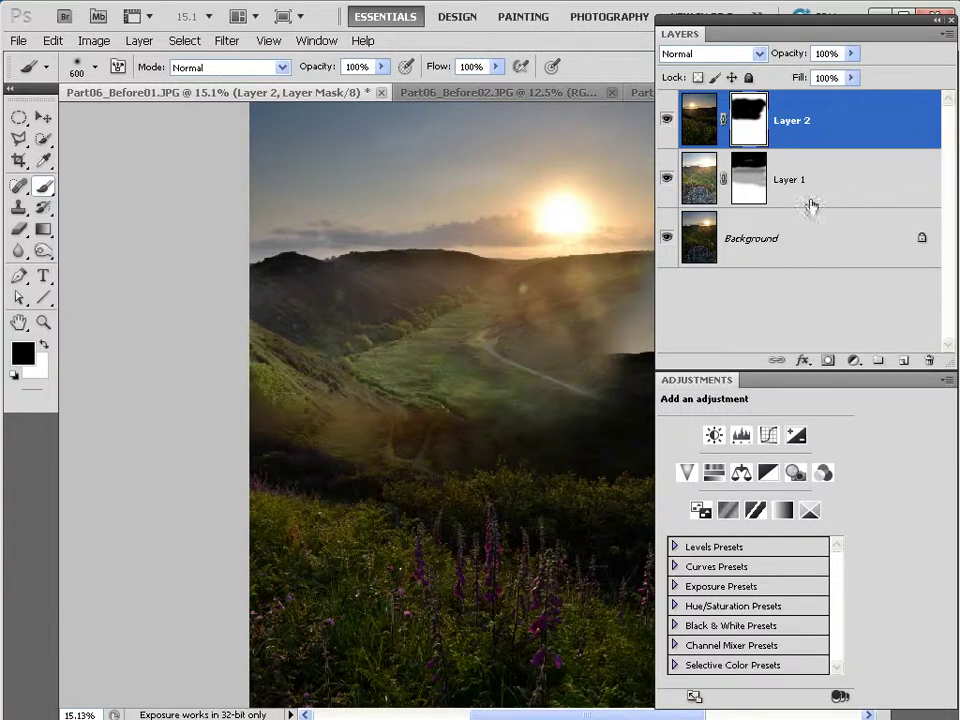
With panels hidden, paint black on Layer 2's mask over the misty band and valley
key(Tab)
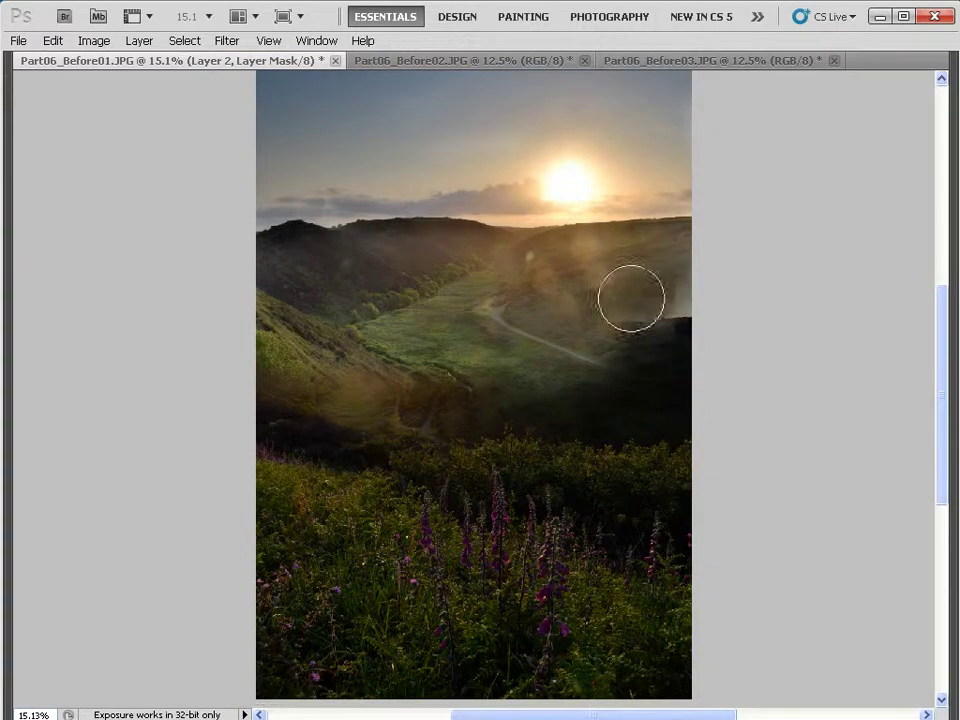
mouse_move(632, 300)
mouse_down()
mouse_move(663, 331)
mouse_move(630, 357)
mouse_move(643, 369)
mouse_move(351, 375)
mouse_move(660, 393)
mouse_move(260, 392)
mouse_move(373, 414)
mouse_move(310, 420)
mouse_move(536, 429)
mouse_move(633, 482)
mouse_move(662, 464)
mouse_move(649, 426)
mouse_move(678, 473)
mouse_move(670, 477)
mouse_move(647, 453)
mouse_move(590, 454)
mouse_move(580, 464)
mouse_move(535, 434)
mouse_move(531, 444)
mouse_move(519, 421)
mouse_move(500, 442)
mouse_move(281, 409)
mouse_move(606, 455)
mouse_move(639, 499)
mouse_move(624, 505)
mouse_move(681, 468)
mouse_move(710, 484)
mouse_move(632, 379)
mouse_move(640, 450)
mouse_move(632, 510)
mouse_move(573, 484)
mouse_move(608, 491)
mouse_move(508, 459)
mouse_move(291, 437)
mouse_up()
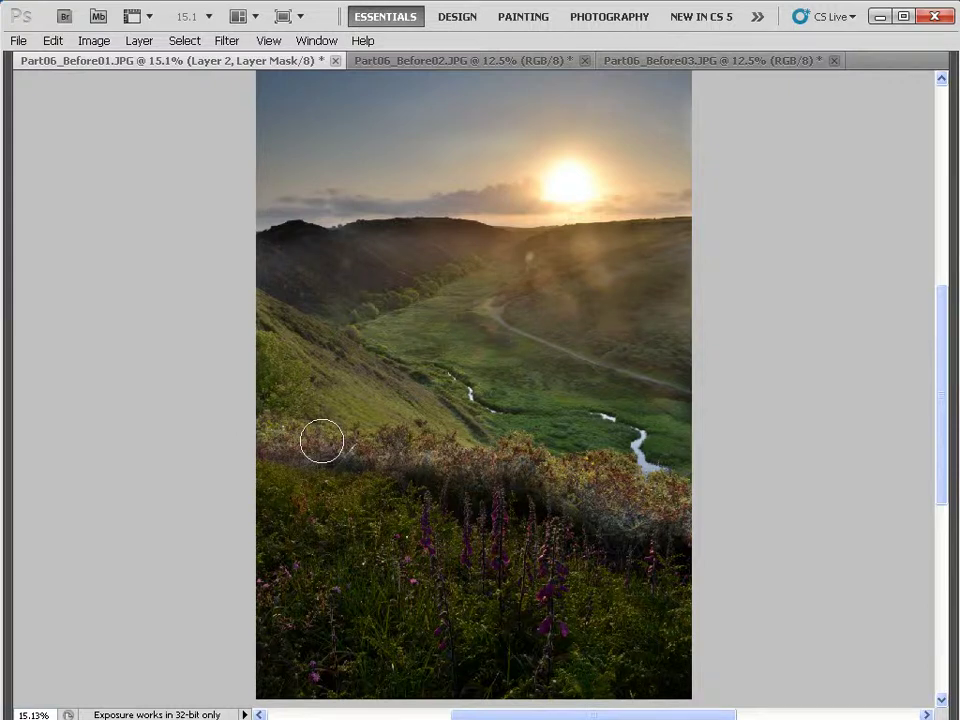
Add a Levels adjustment layer with input levels 0, 1.39 and 241 to brighten the composite
key(Tab)
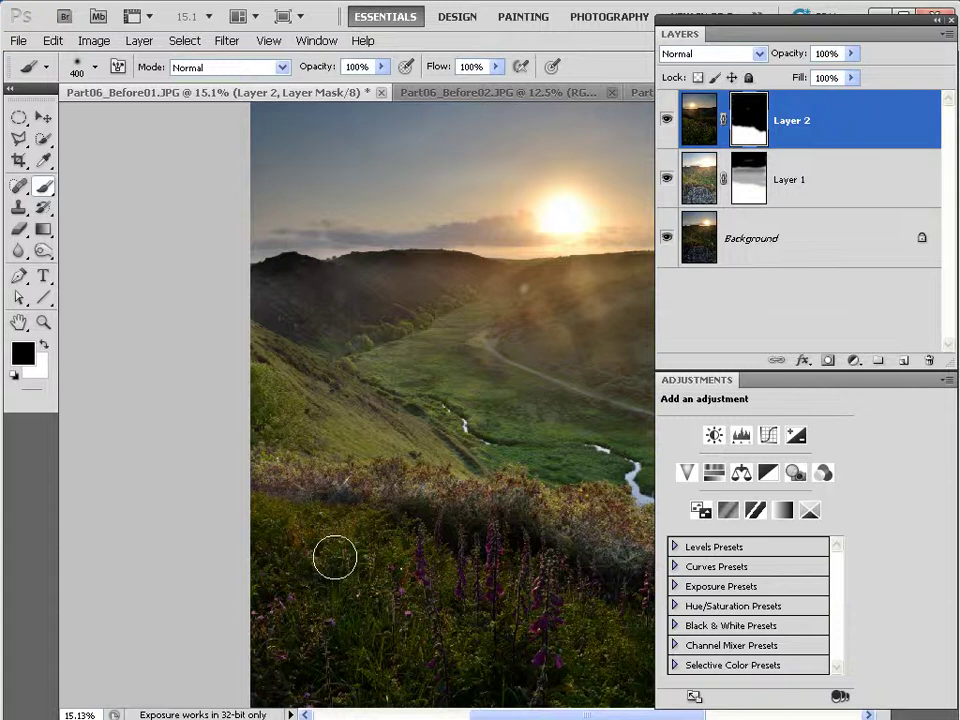
click(853, 360)
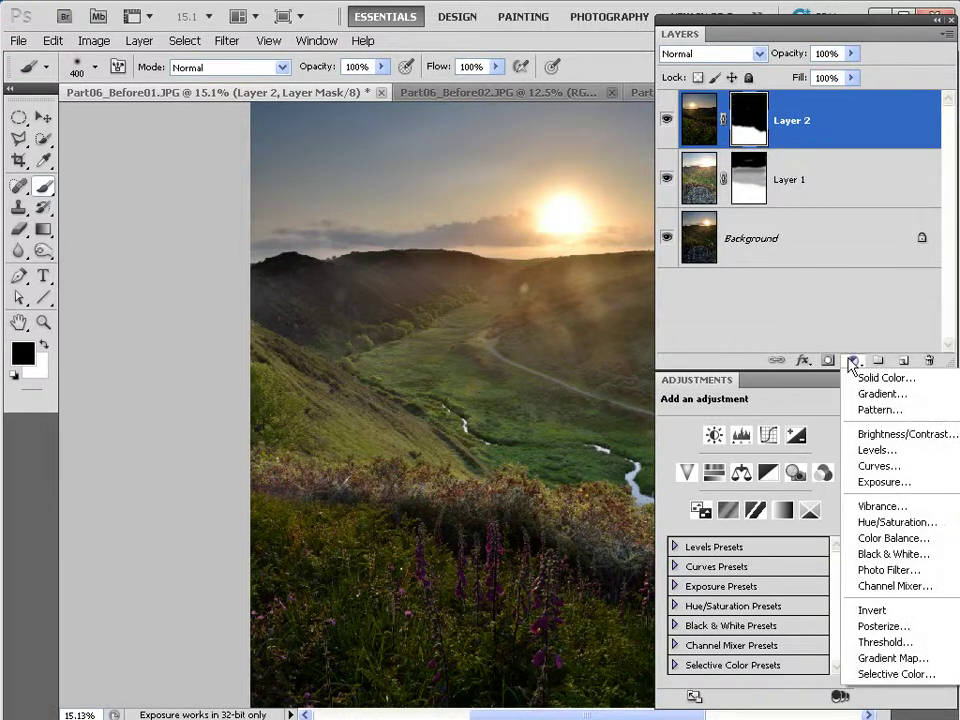
click(861, 453)
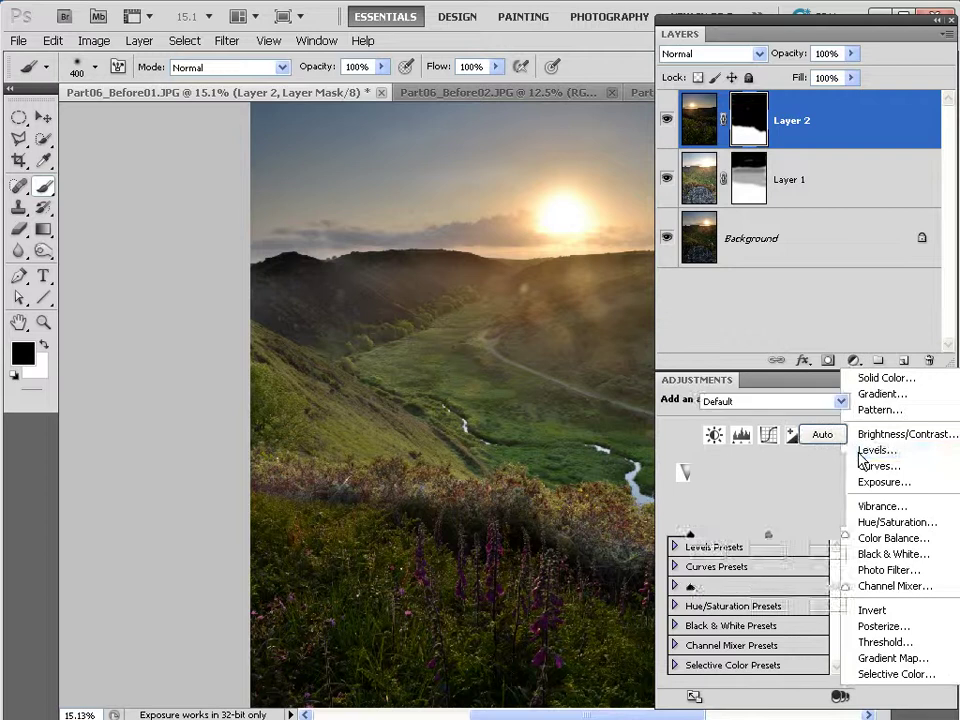
drag(768, 535, 752, 537)
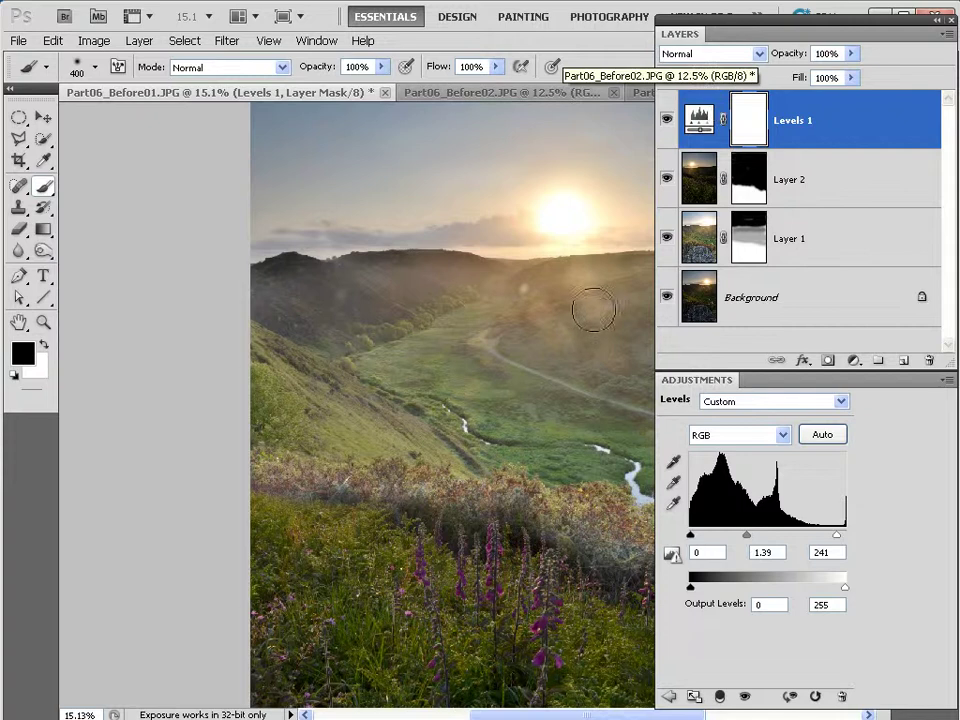
Copy Layer 2's mask and paste it into the Levels 1 adjustment mask
alt+click(750, 186)
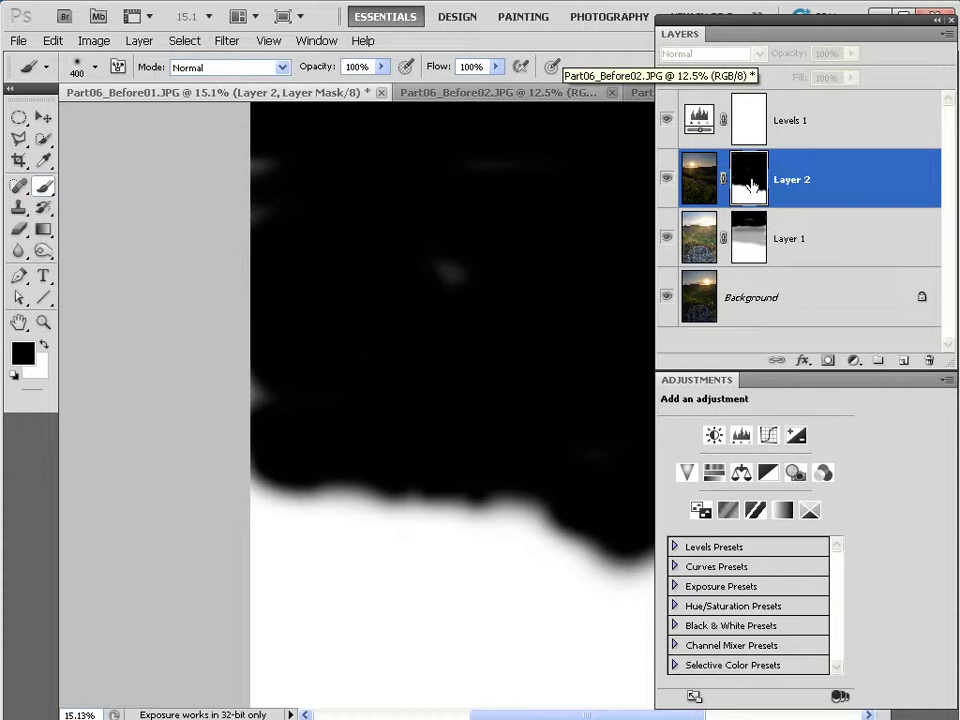
click(187, 40)
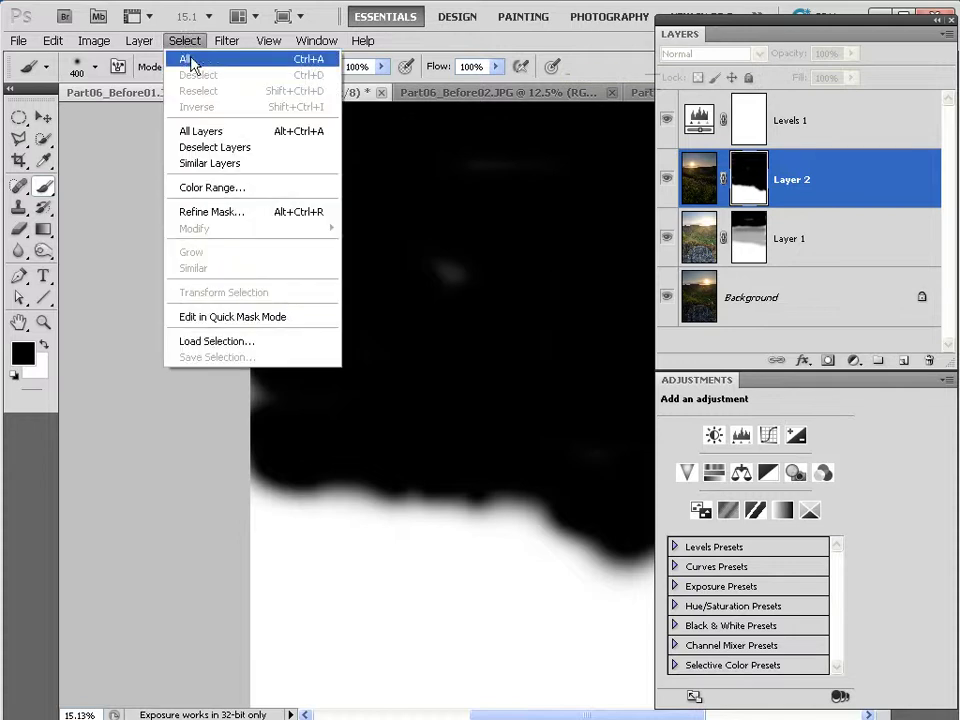
click(190, 61)
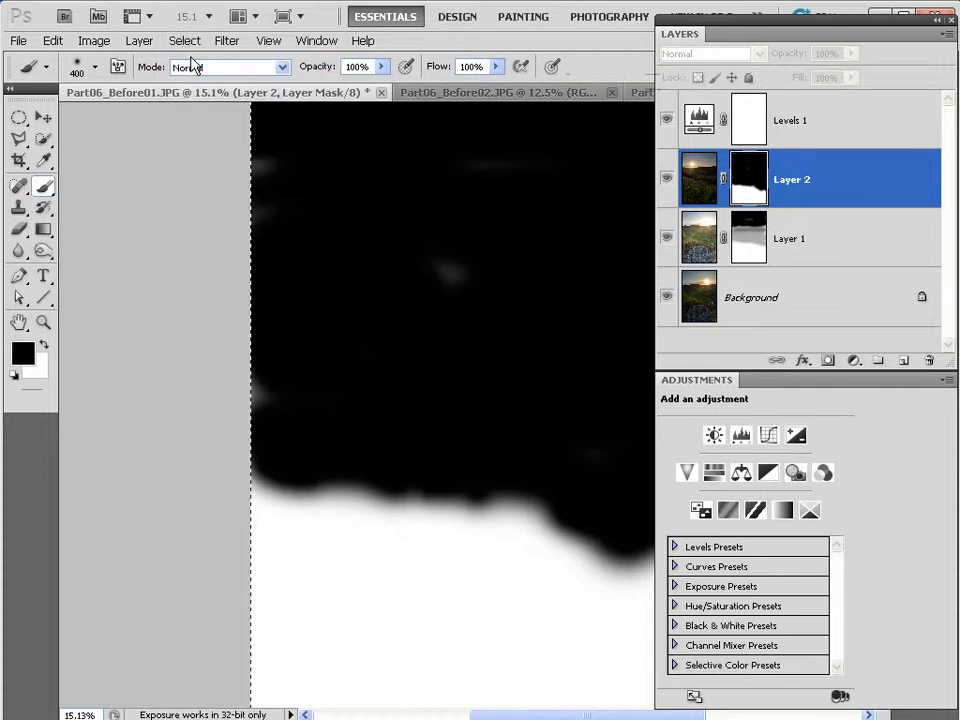
alt+click(748, 124)
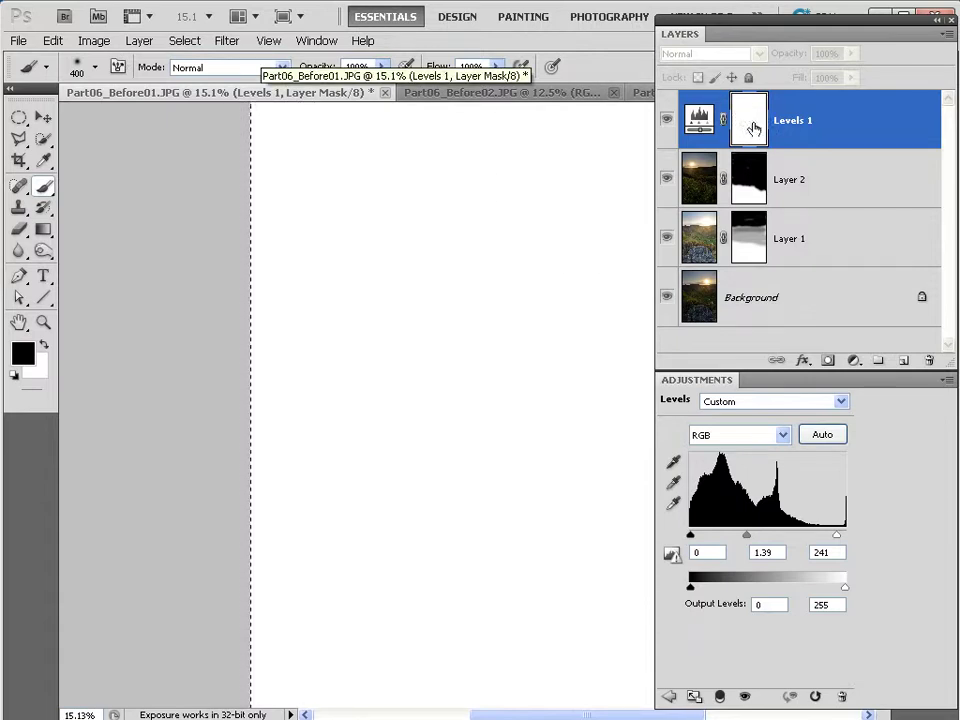
click(53, 44)
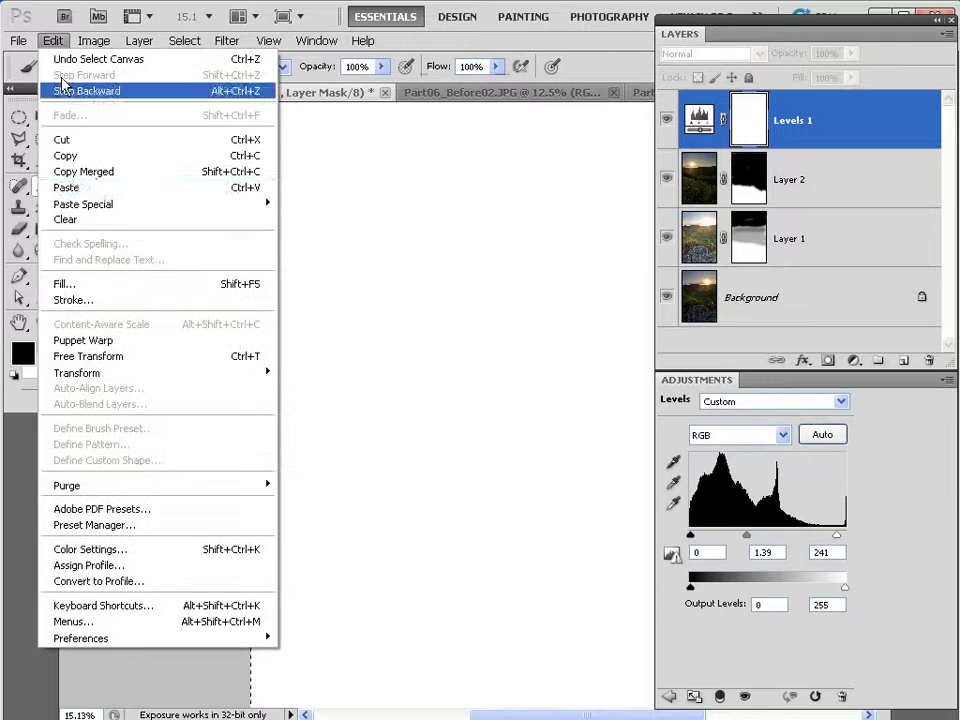
click(99, 187)
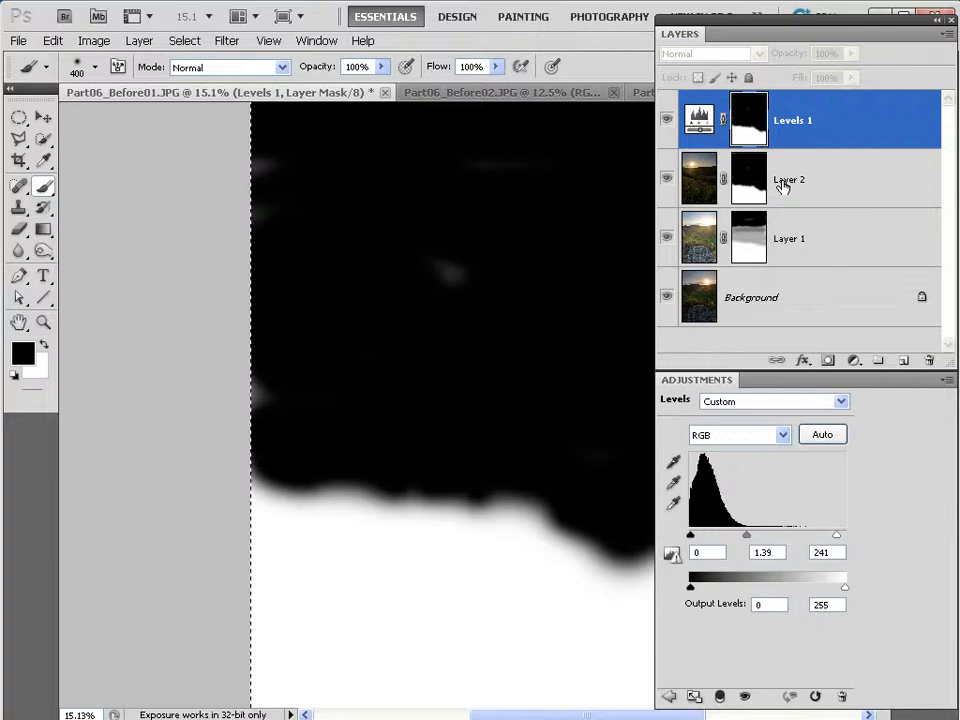
Compare the composite with and without the masked Levels 1 brightening, leaving its mask targeted
click(703, 118)
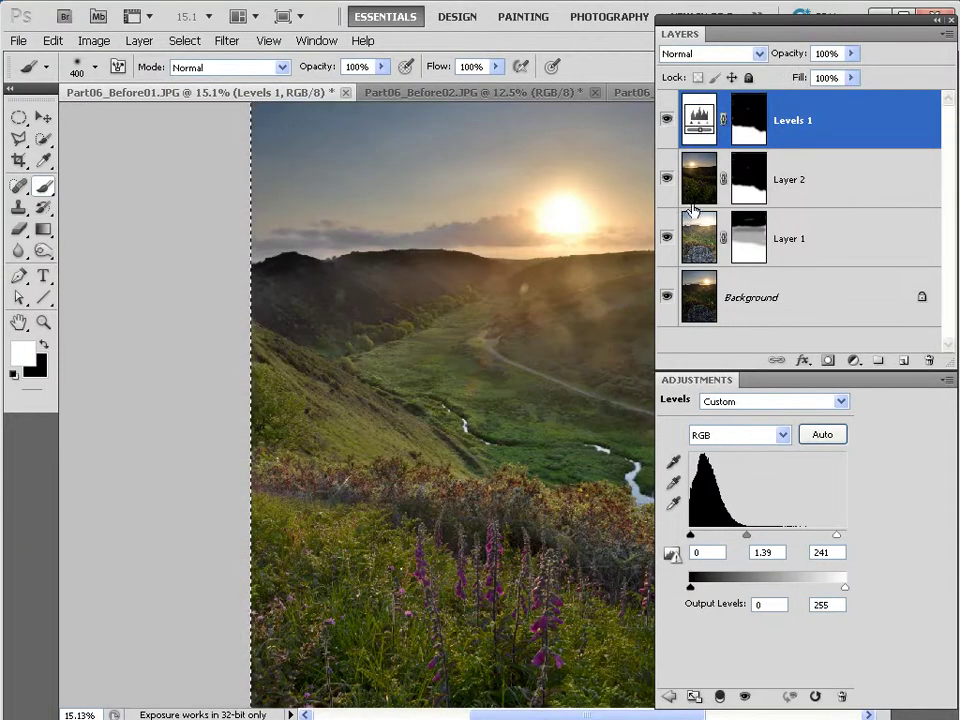
click(667, 121)
click(667, 121)
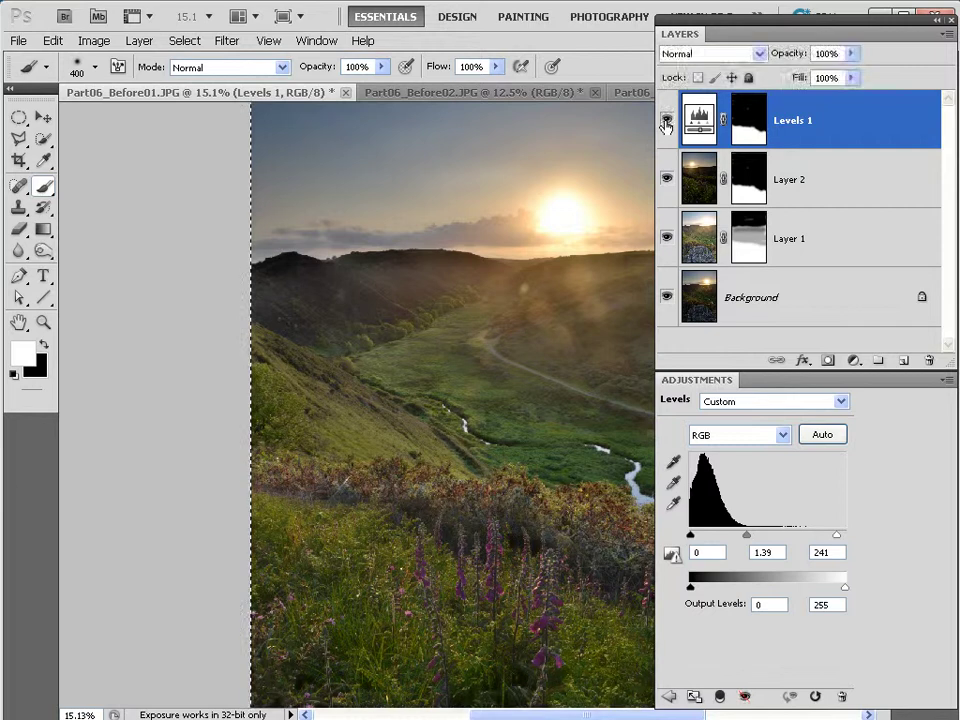
click(667, 121)
click(667, 121)
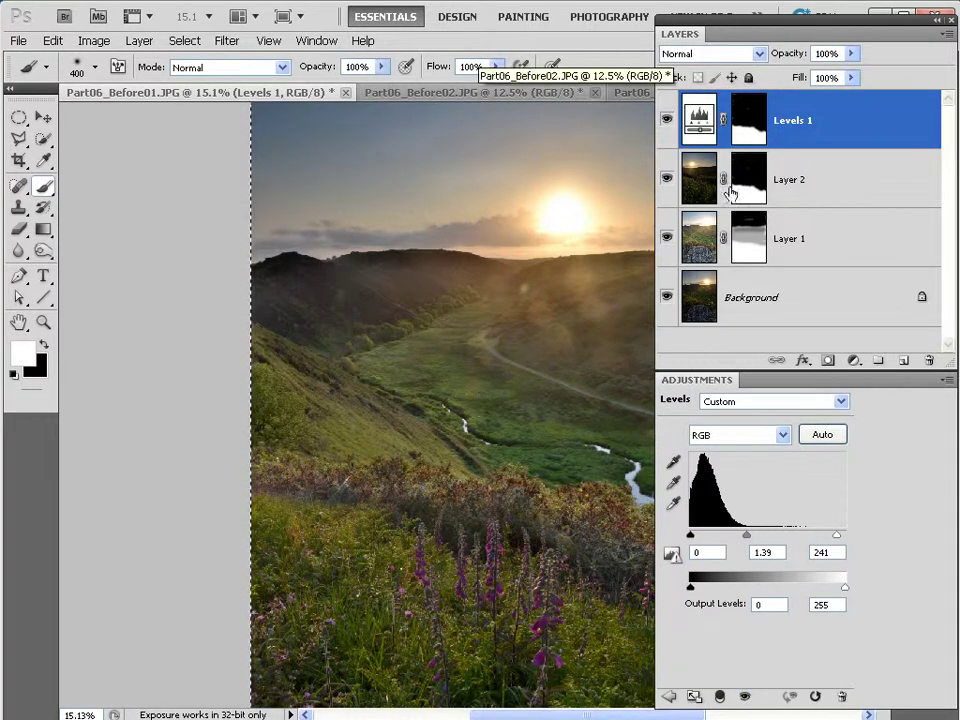
click(736, 120)
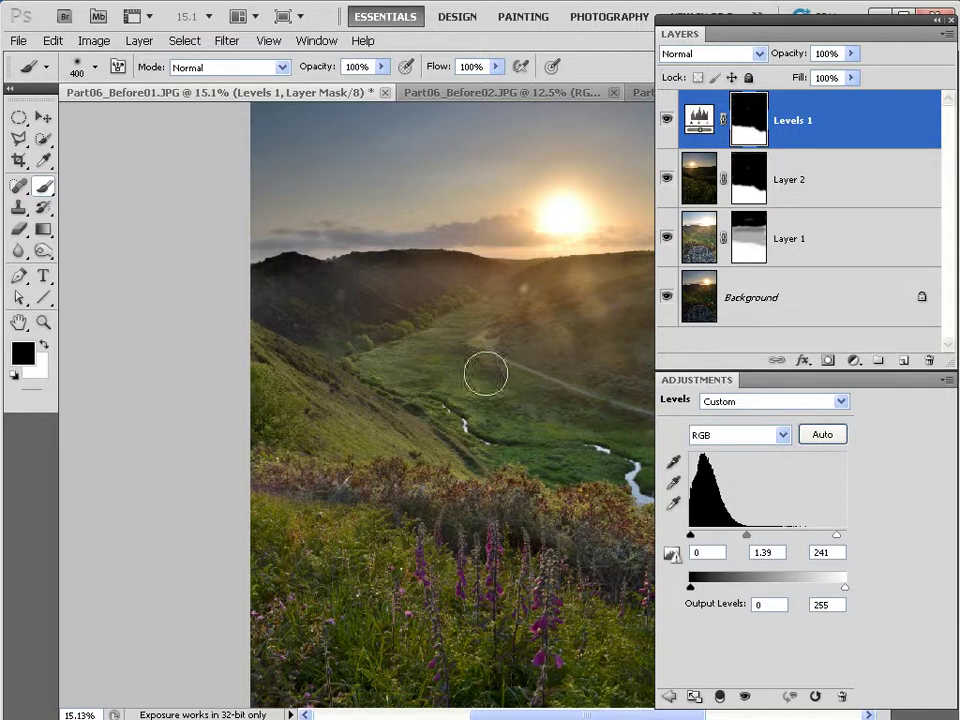
Add a Curves adjustment layer using the Medium Contrast (RGB) preset
click(853, 361)
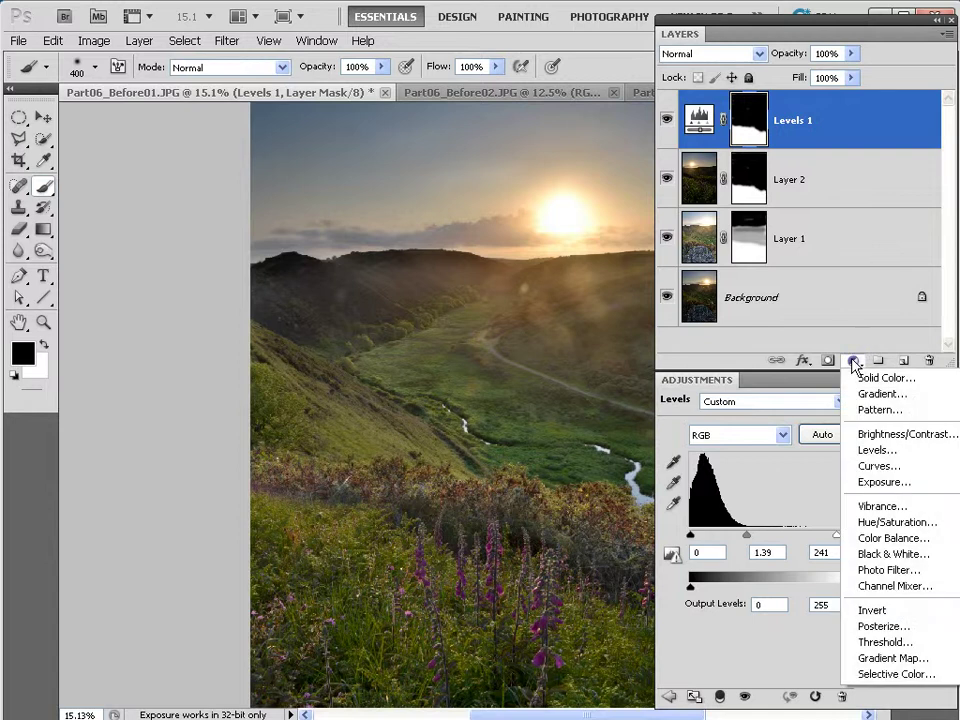
click(867, 467)
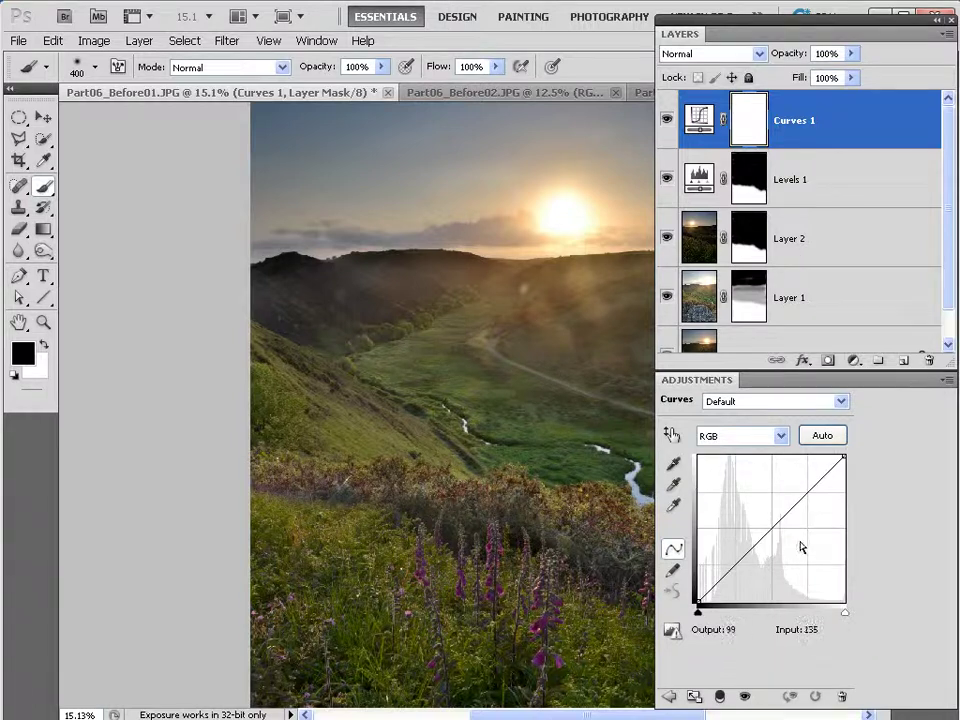
click(740, 402)
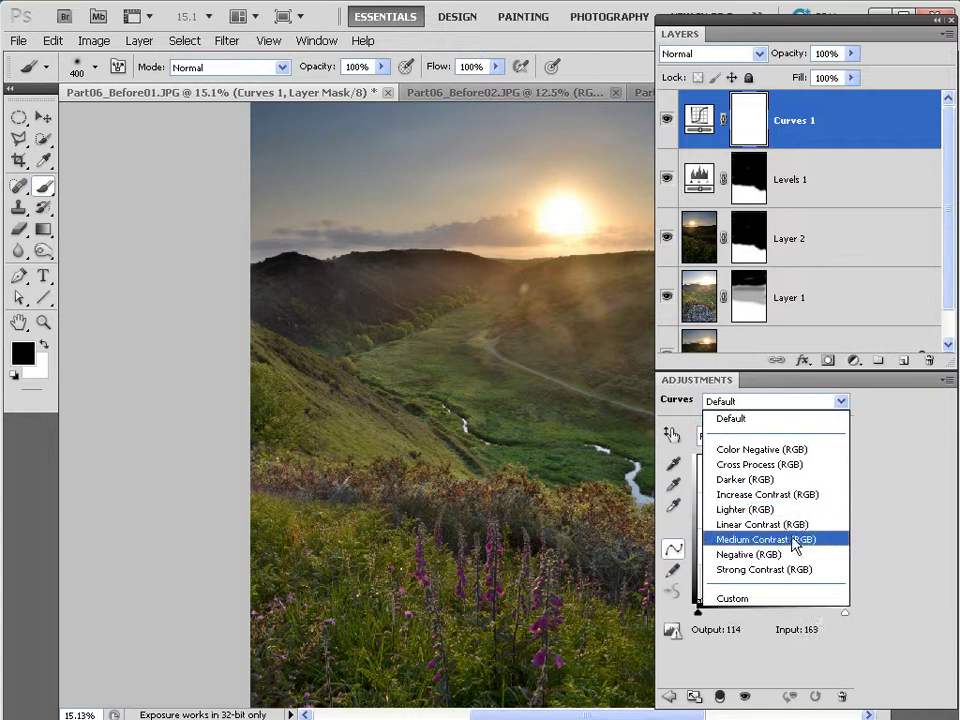
click(796, 540)
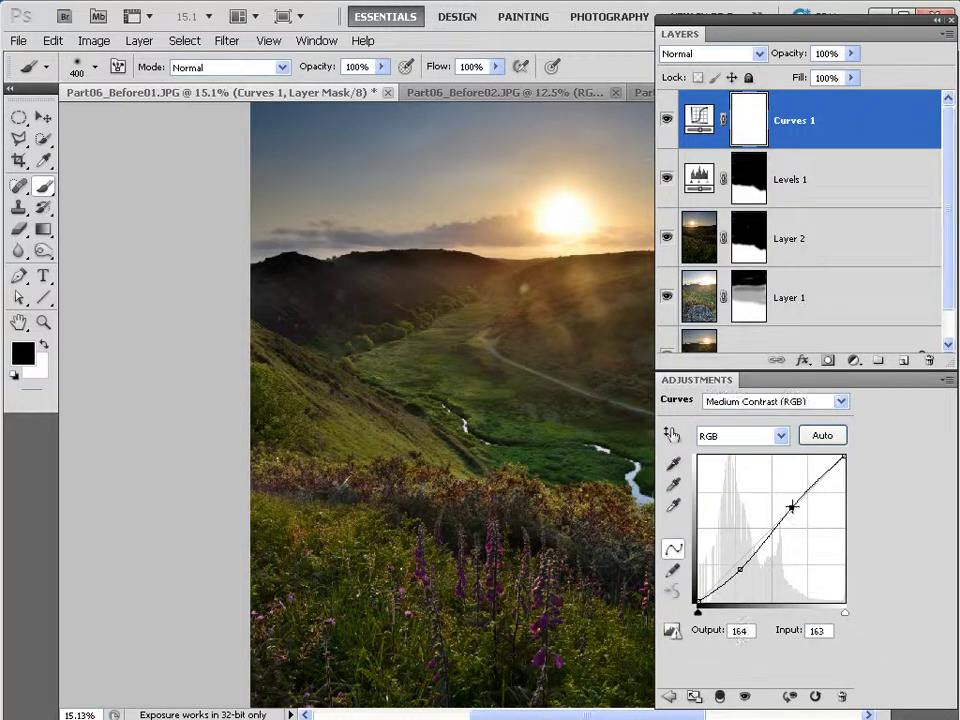
Steepen the S-curve, raising the highlight point to map input 165 to 212
drag(792, 502, 792, 485)
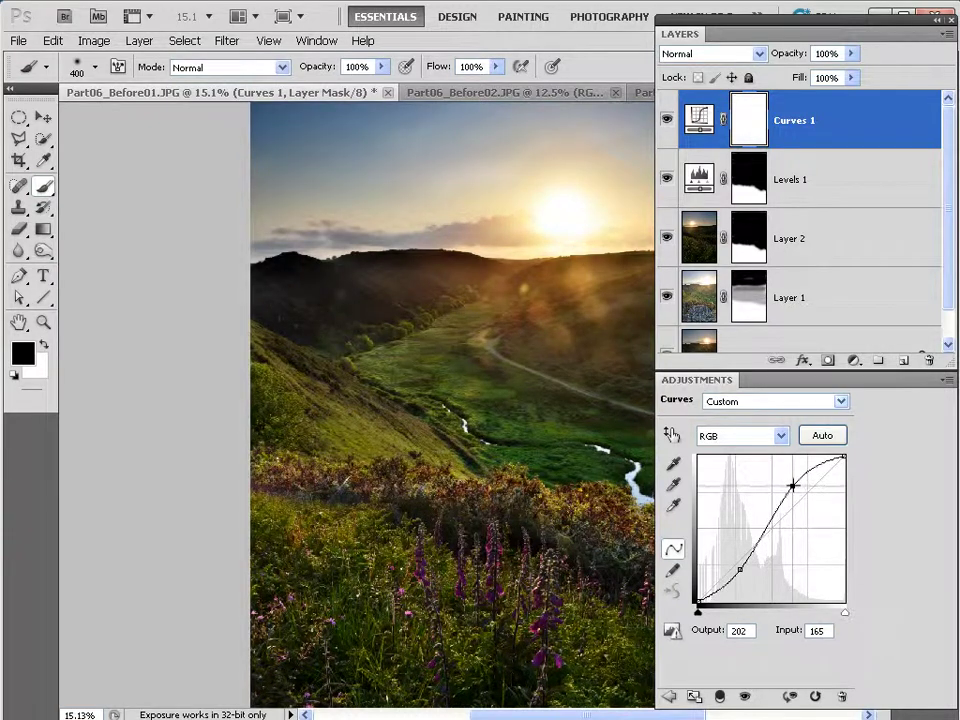
drag(792, 485, 792, 479)
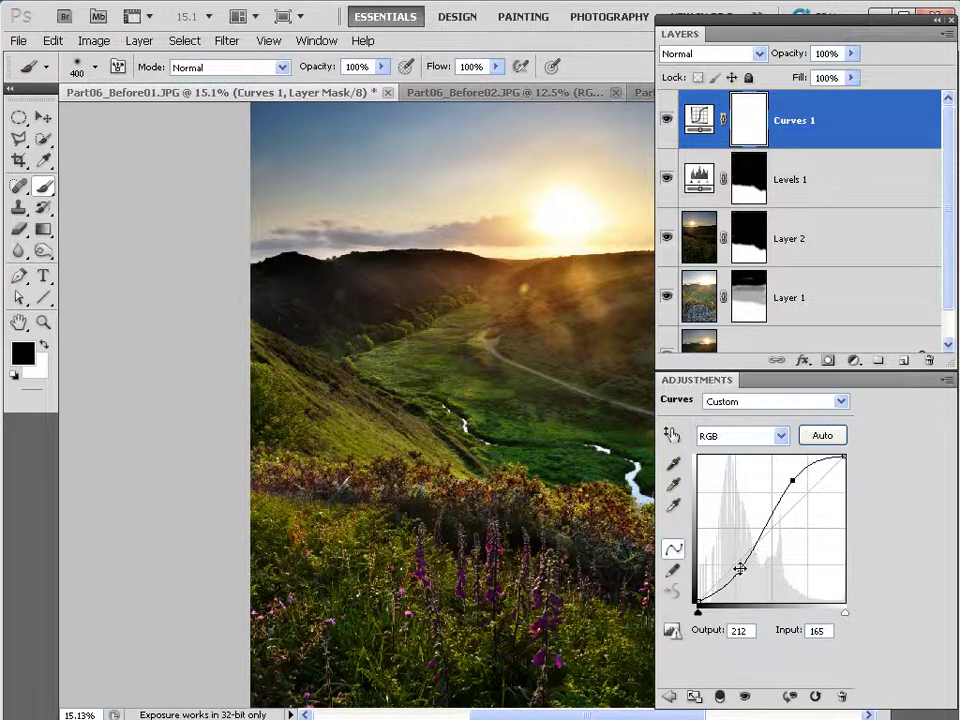
drag(739, 568, 739, 556)
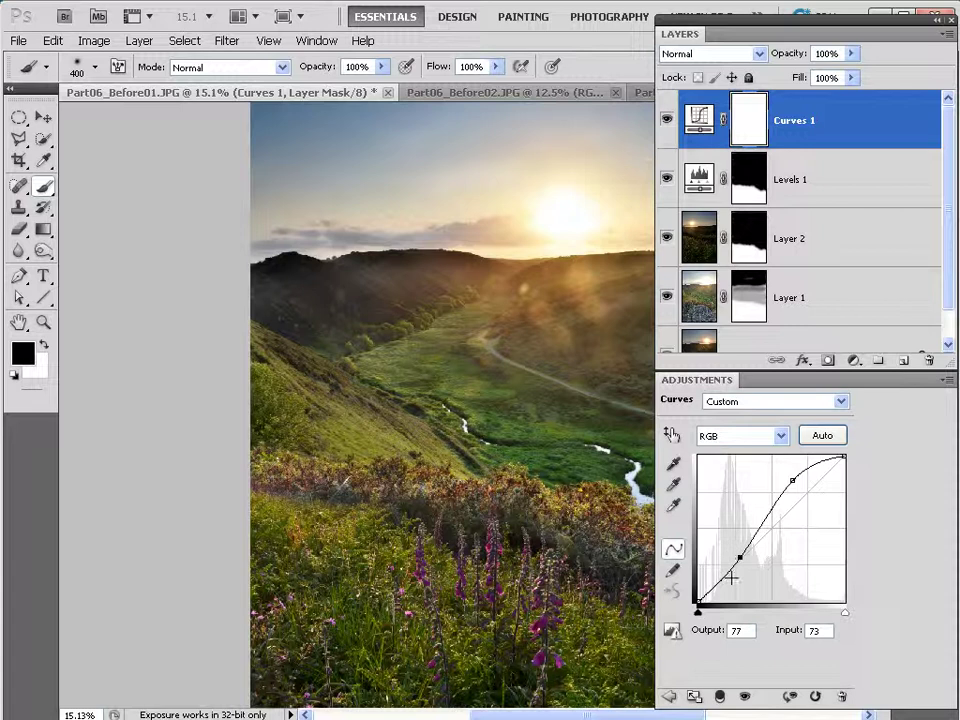
click(741, 557)
click(793, 480)
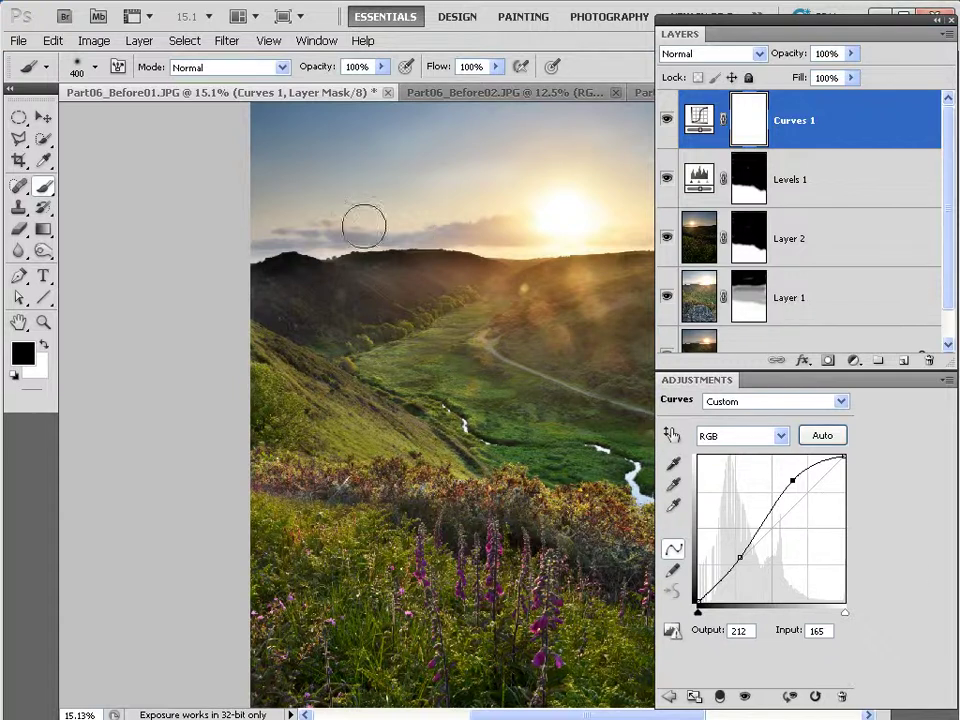
Add a Warming Filter (85) photo filter at 25% density, compare it, and view without panels
click(855, 363)
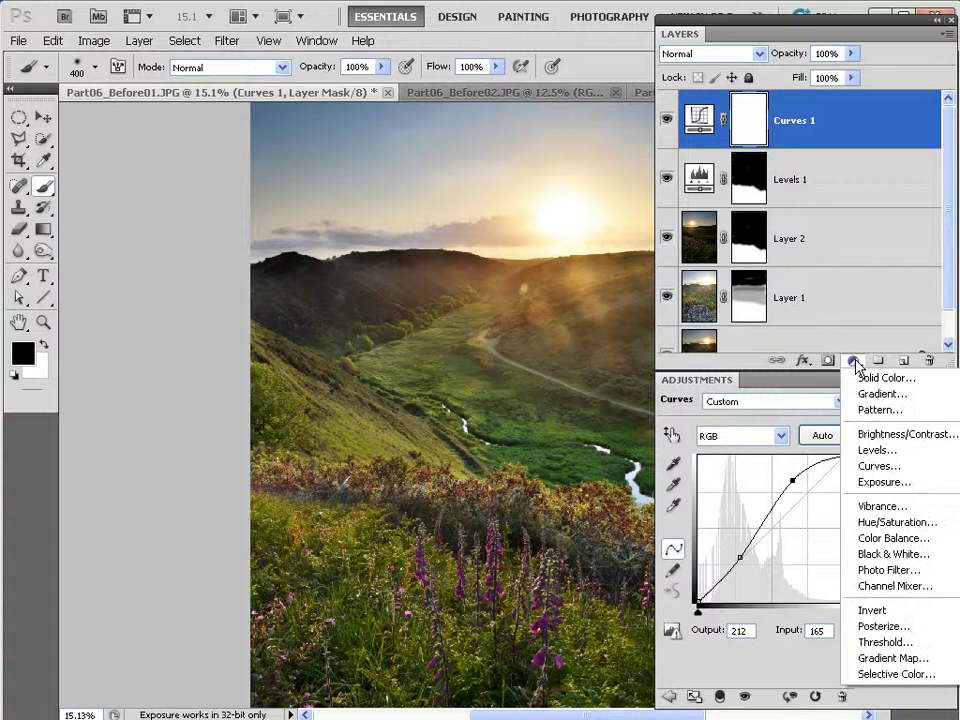
click(882, 572)
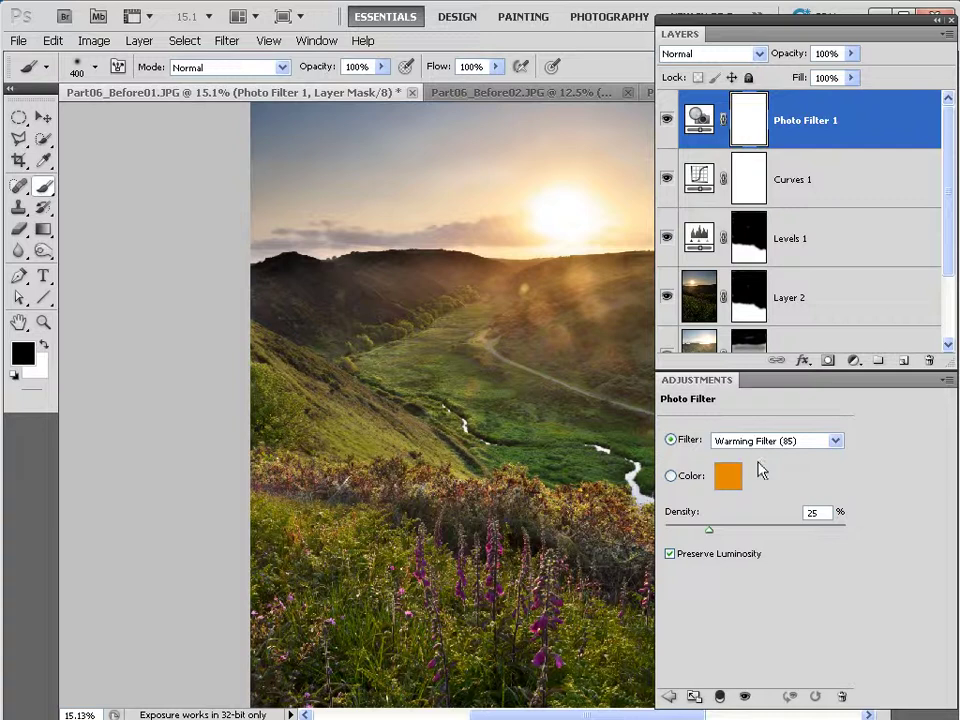
click(667, 121)
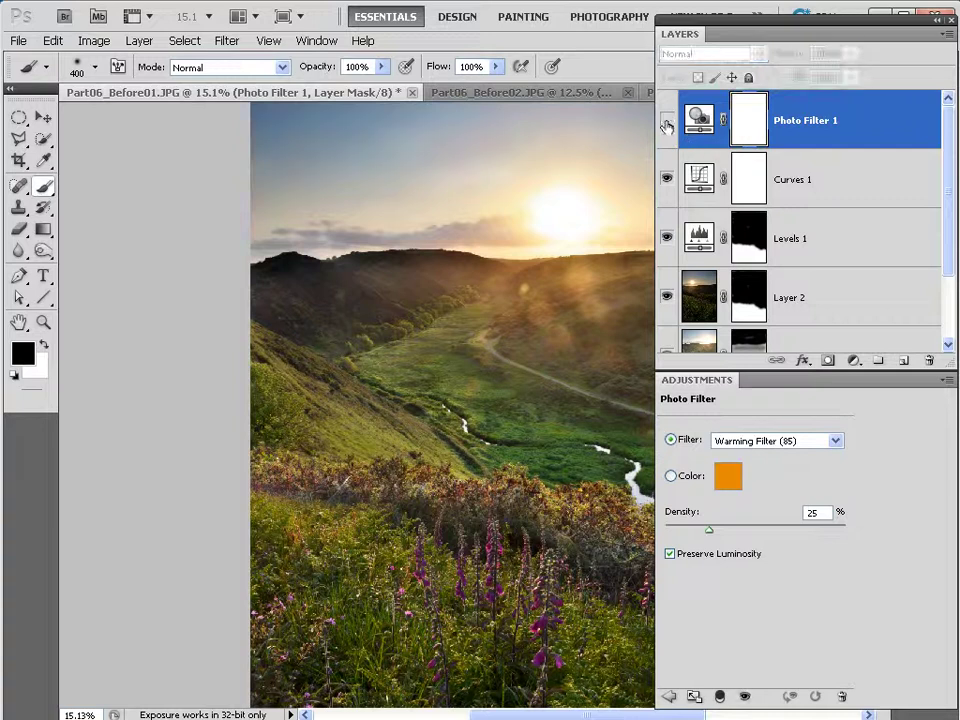
click(667, 121)
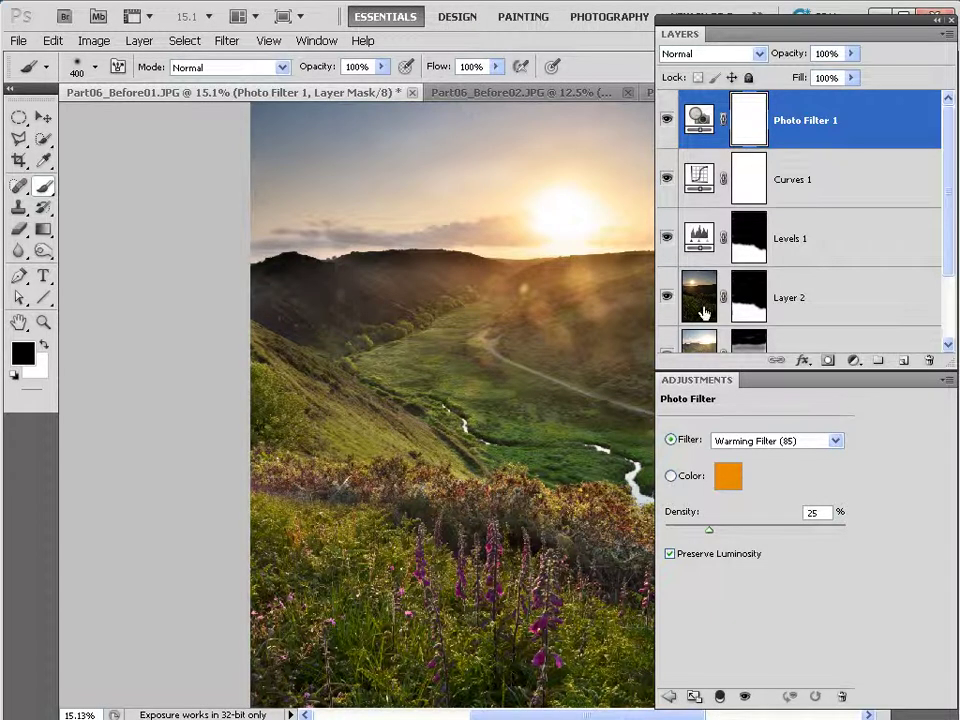
drag(949, 242, 940, 303)
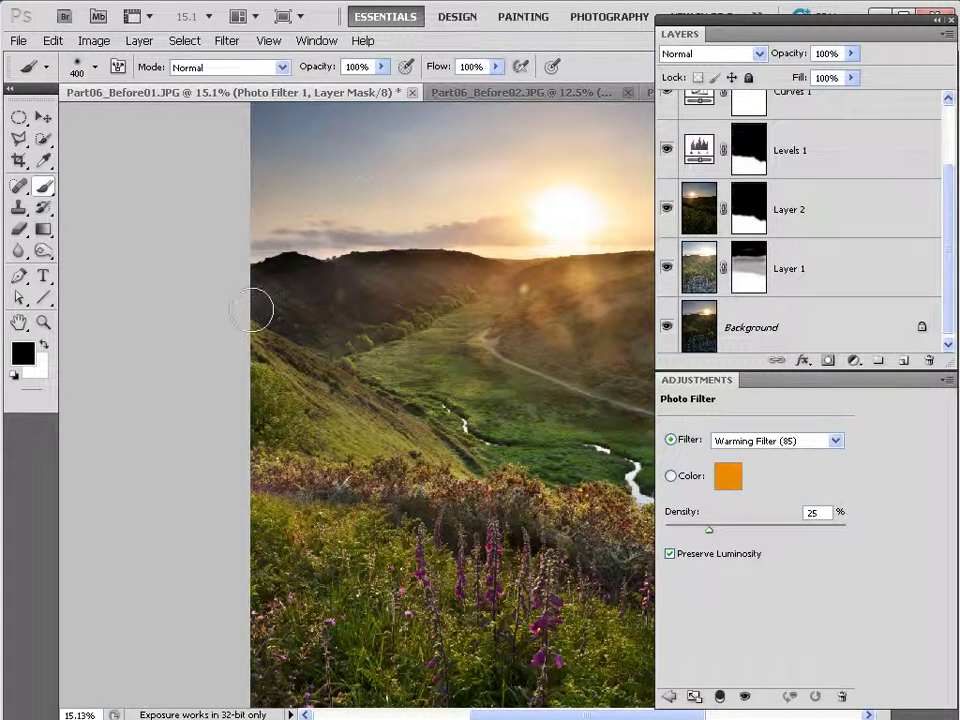
key(Tab)
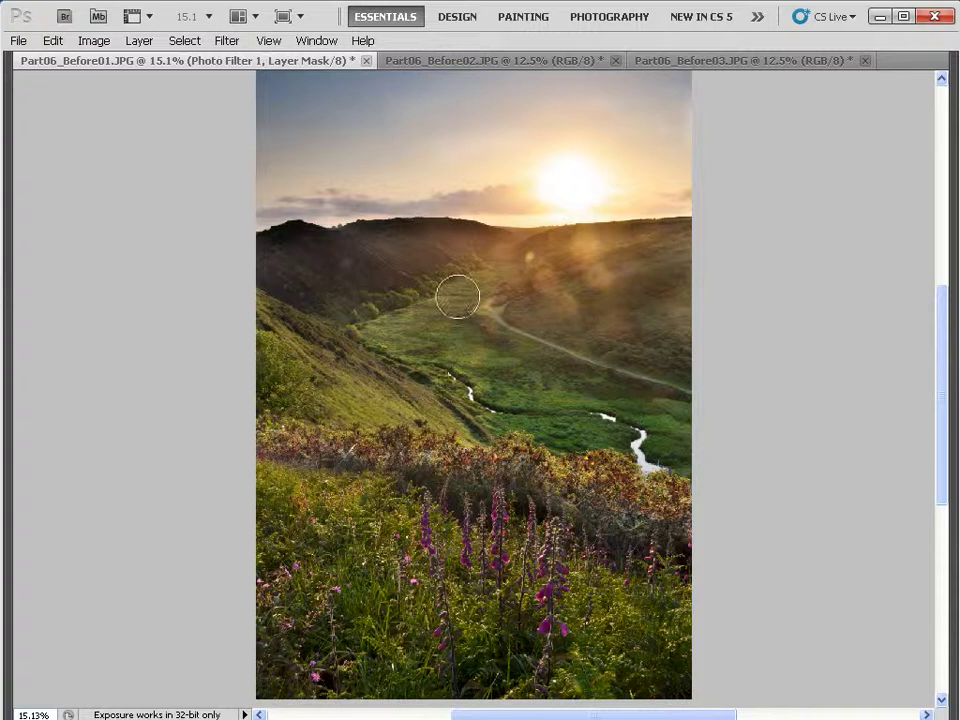